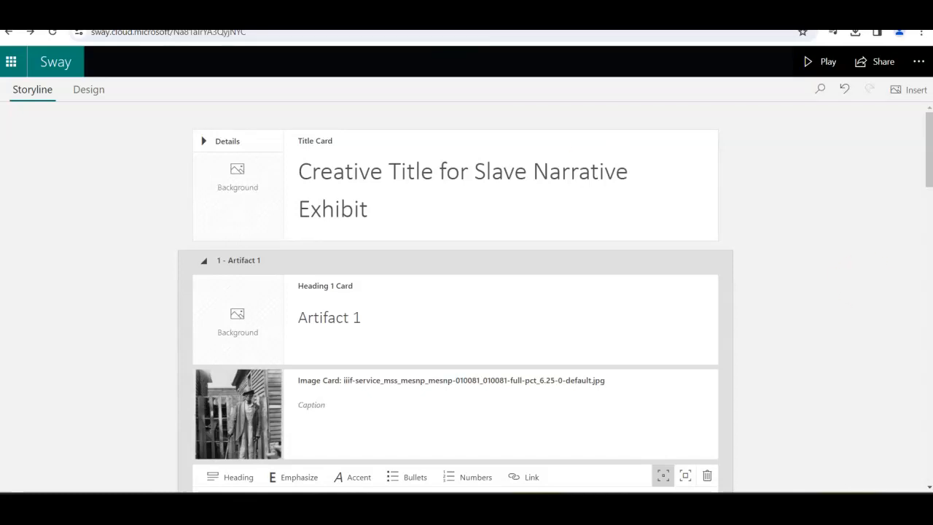
- Switch to the YouTube video "Former Slave Owner Interview in 1929 [Colorized]" and copy its embed code
click(153, 15)
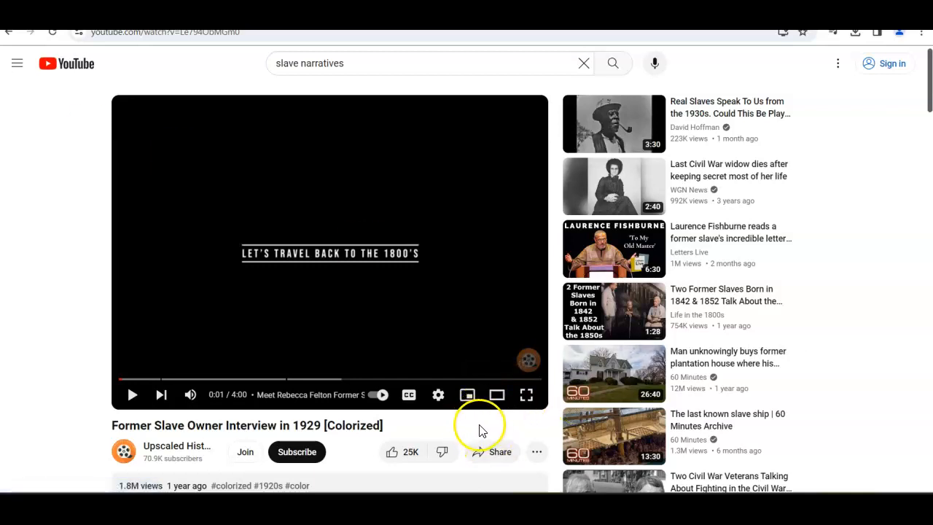
click(497, 454)
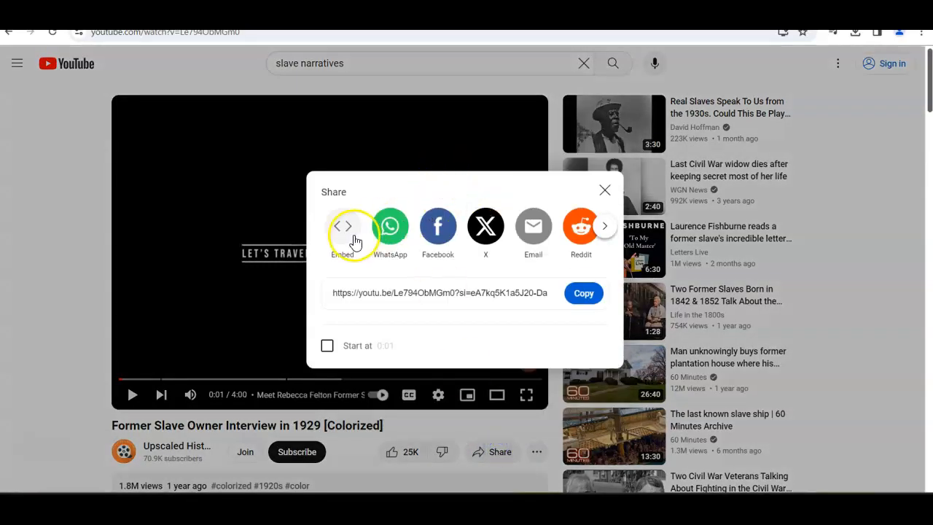
click(344, 230)
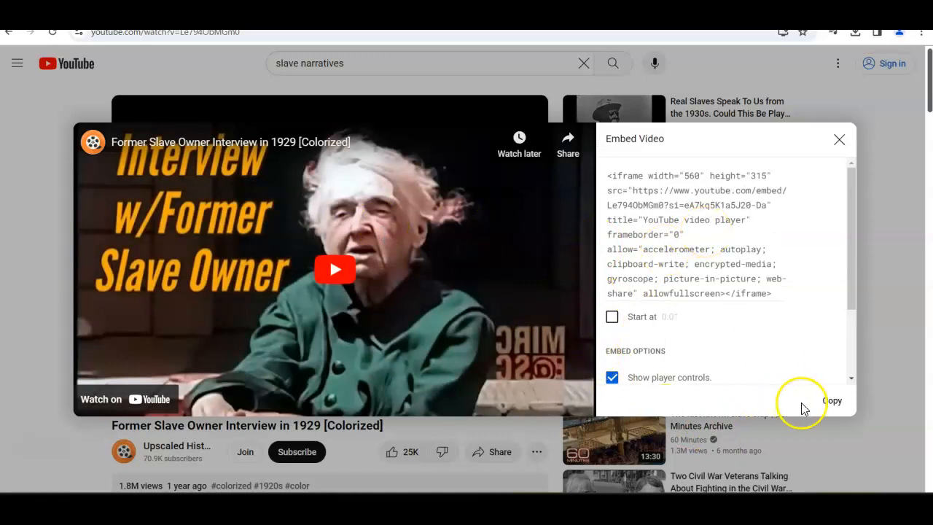
click(833, 402)
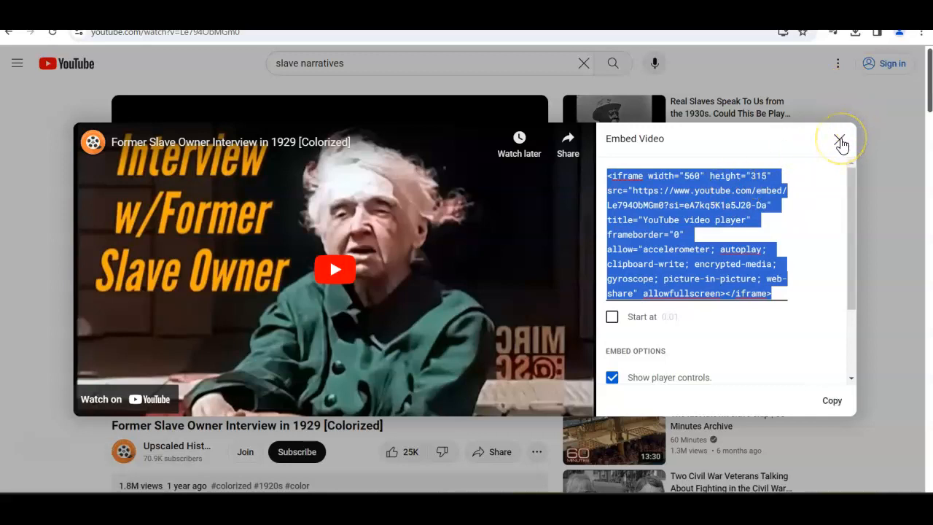
click(839, 140)
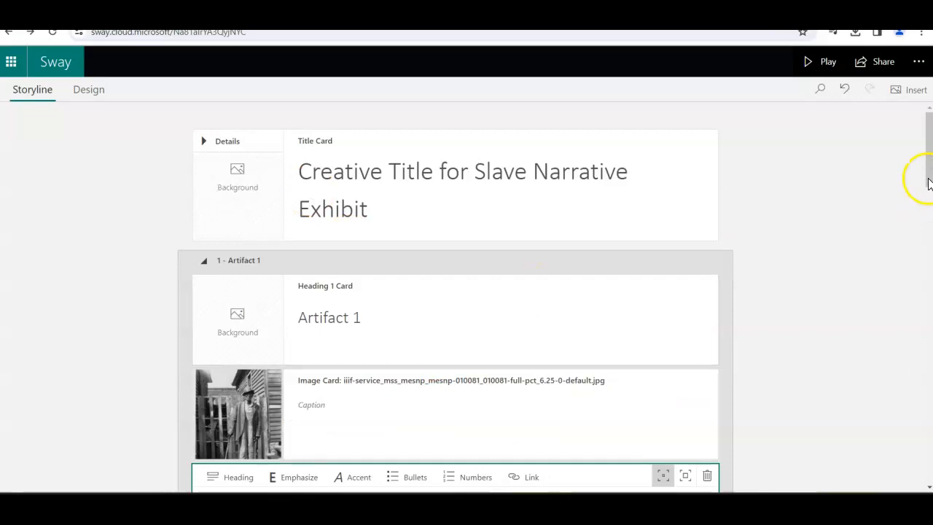
- Return to the Sway storyline and add an Embed card below the Artifact 2 heading
scroll(927, 154, down, 3)
scroll(455, 298, down, 4)
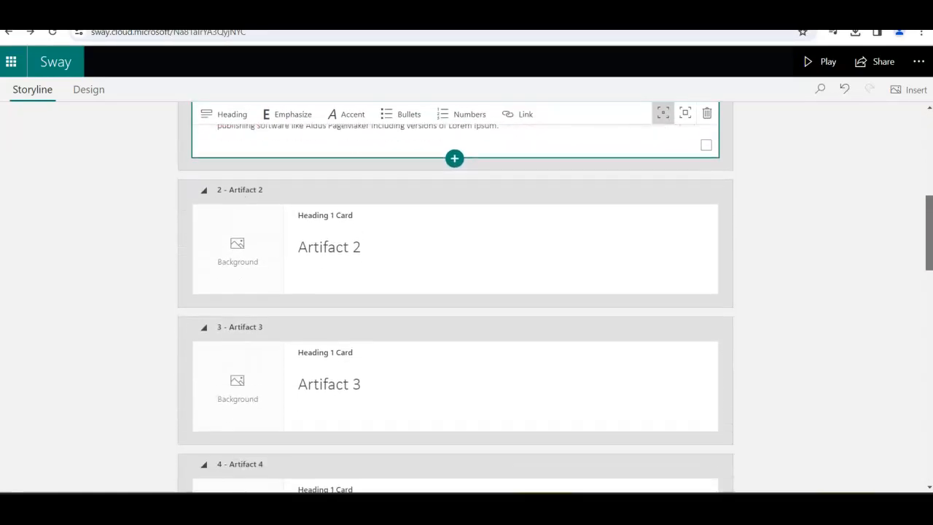
click(410, 249)
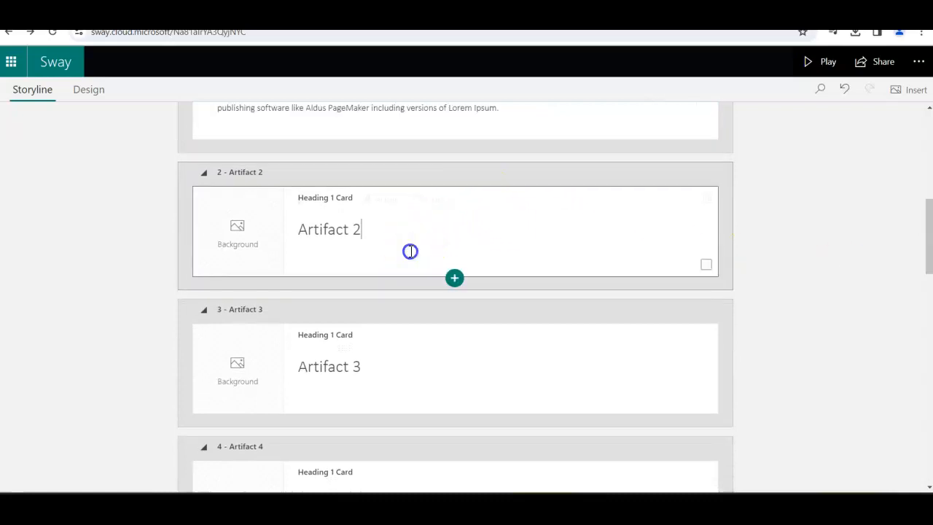
click(455, 280)
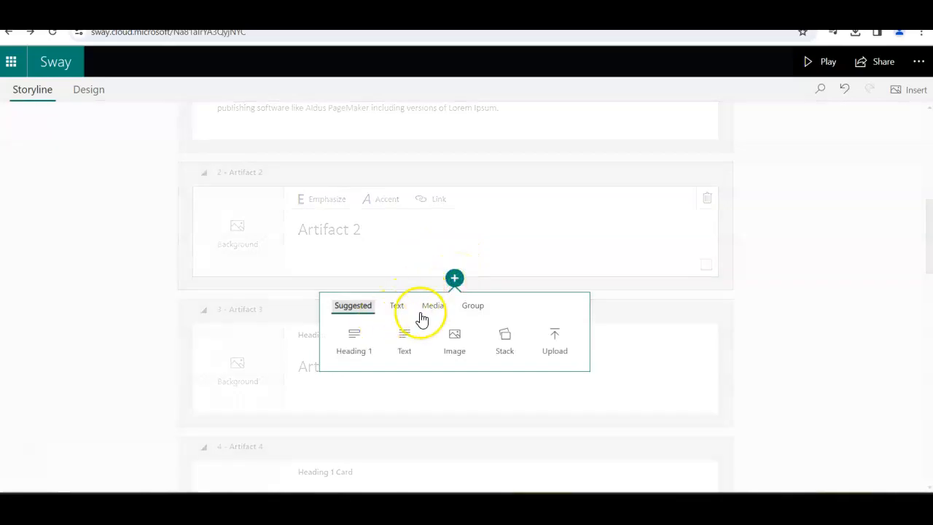
click(435, 308)
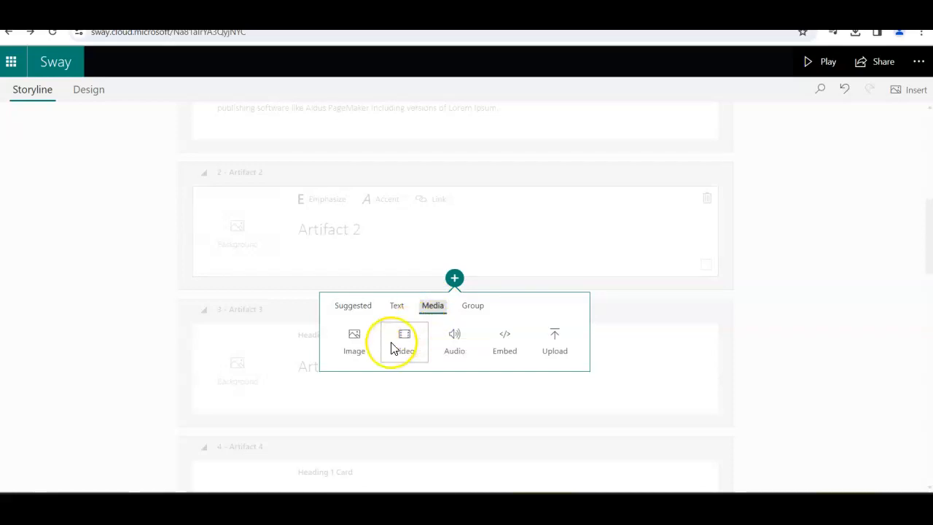
click(505, 343)
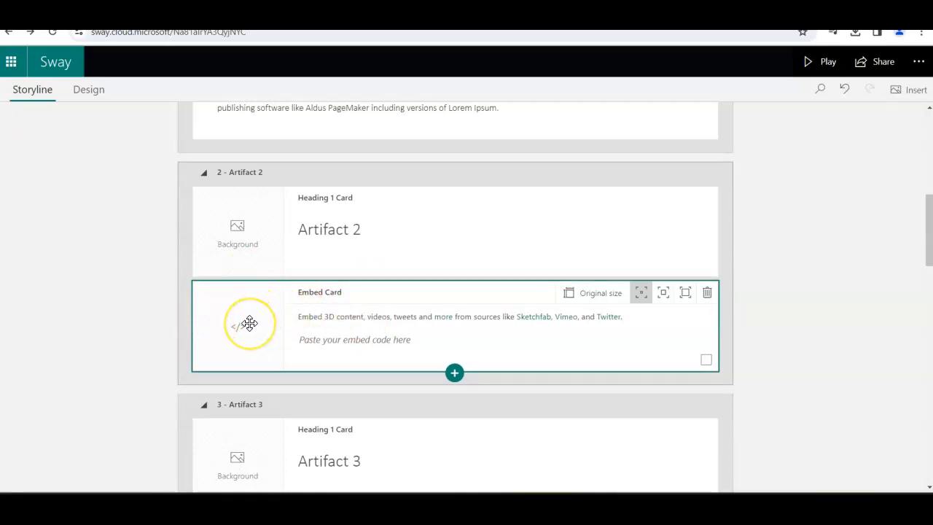
- Paste the copied YouTube embed code into the new Embed card and apply it
click(345, 330)
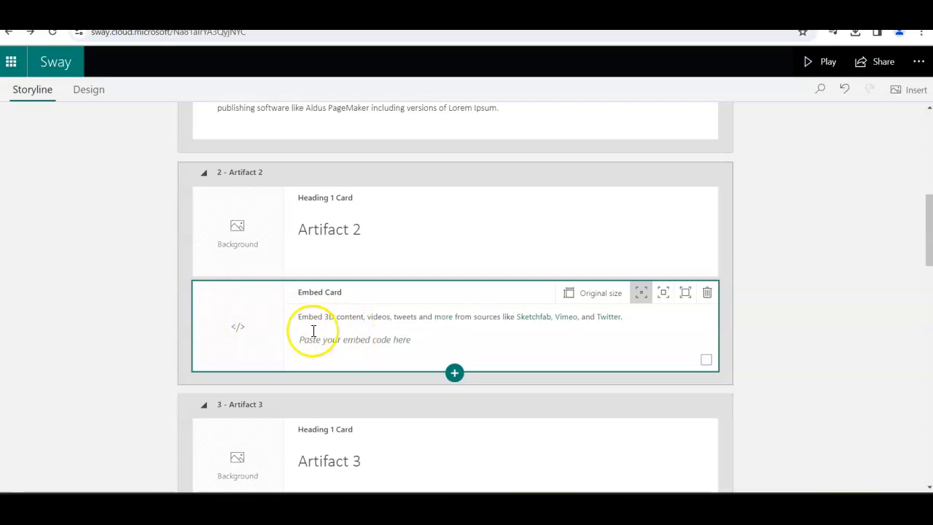
click(352, 336)
key(ctrl+v)
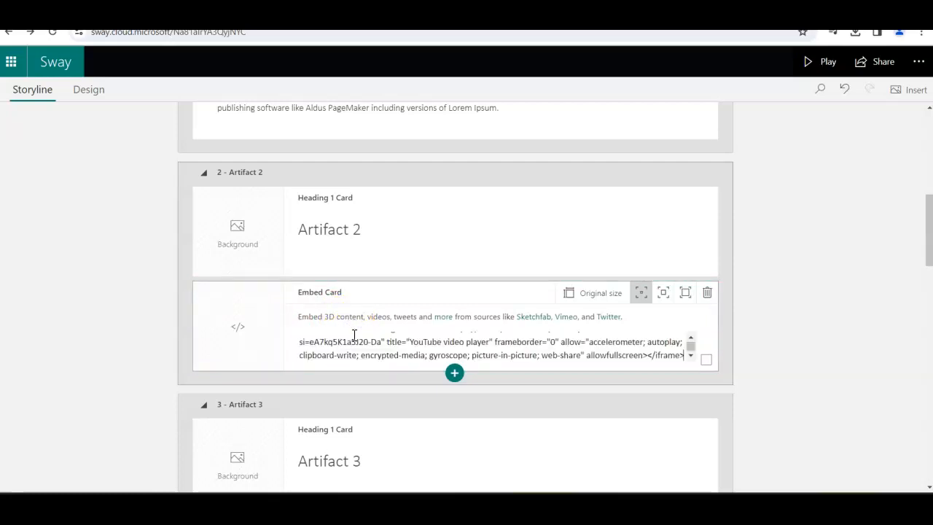
click(336, 347)
click(259, 325)
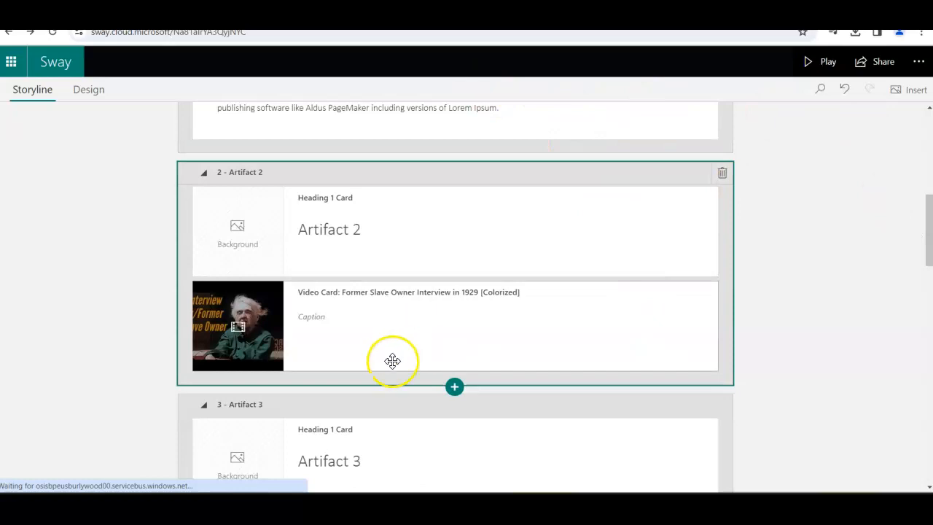
- Add a text card to the Artifact 2 section and move it below the video card
click(469, 265)
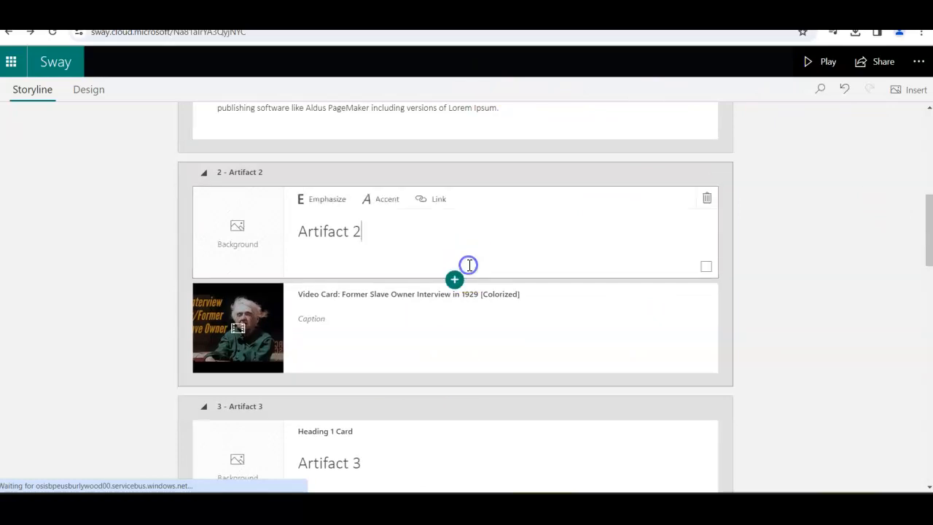
click(439, 343)
click(423, 254)
click(453, 280)
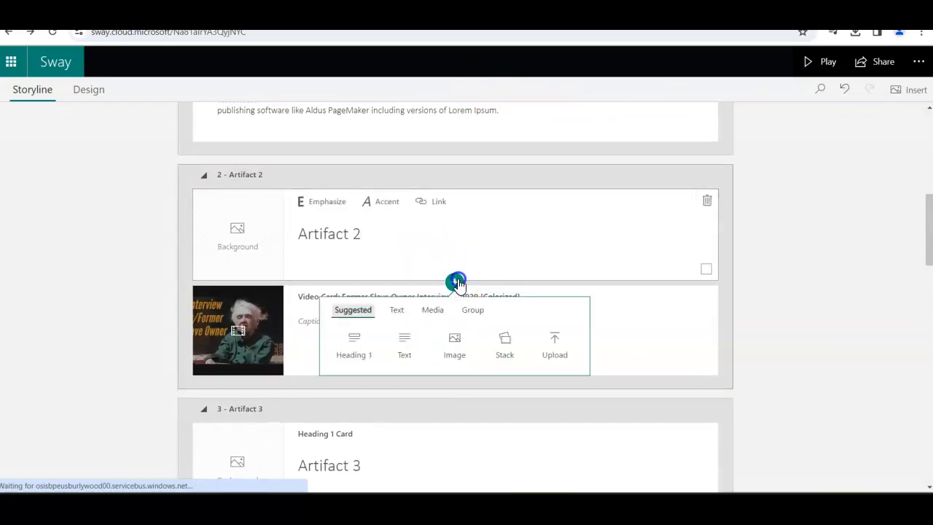
click(407, 349)
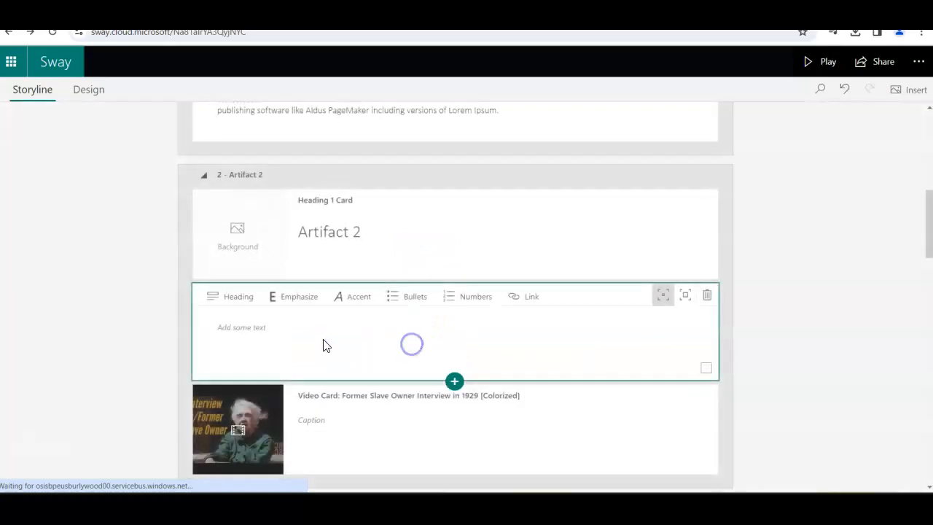
drag(197, 293, 214, 318)
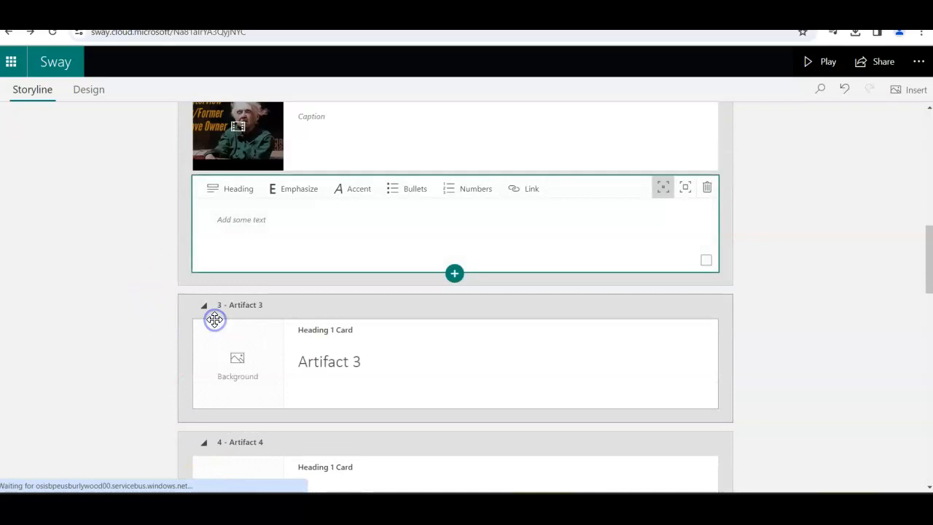
- Enter "Writeup Goes Here!" in the new text card of the Artifact 2 section
click(295, 225)
text(Wri)
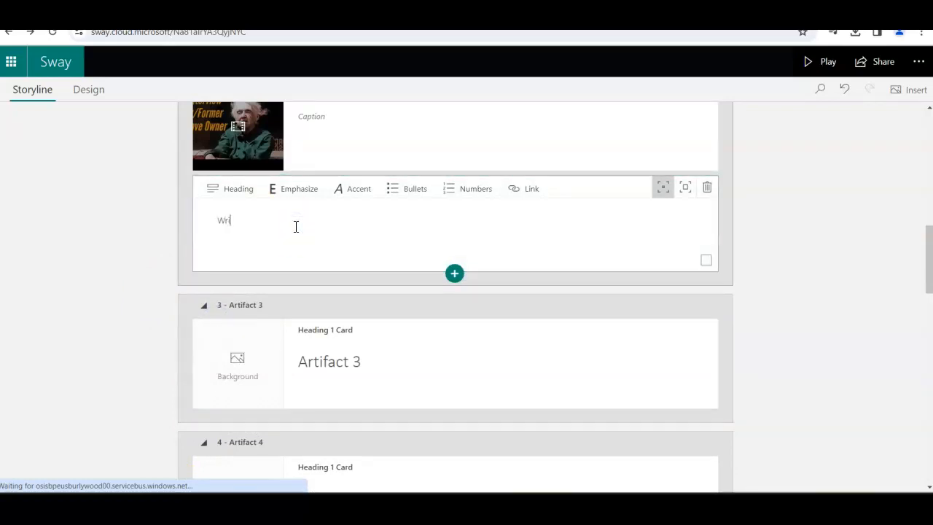
text(teup Goes Here!)
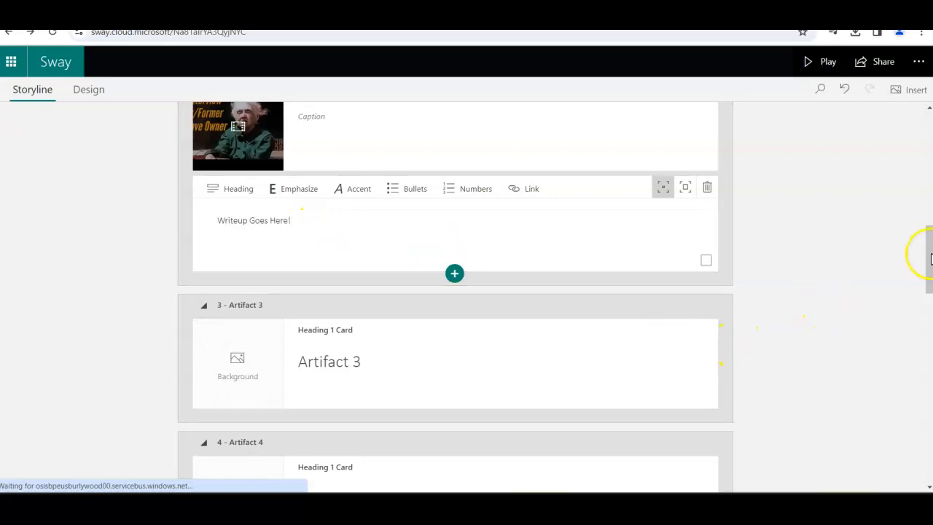
- Try out an empty video card below the Artifact 2 heading and delete it again
drag(929, 254, 923, 230)
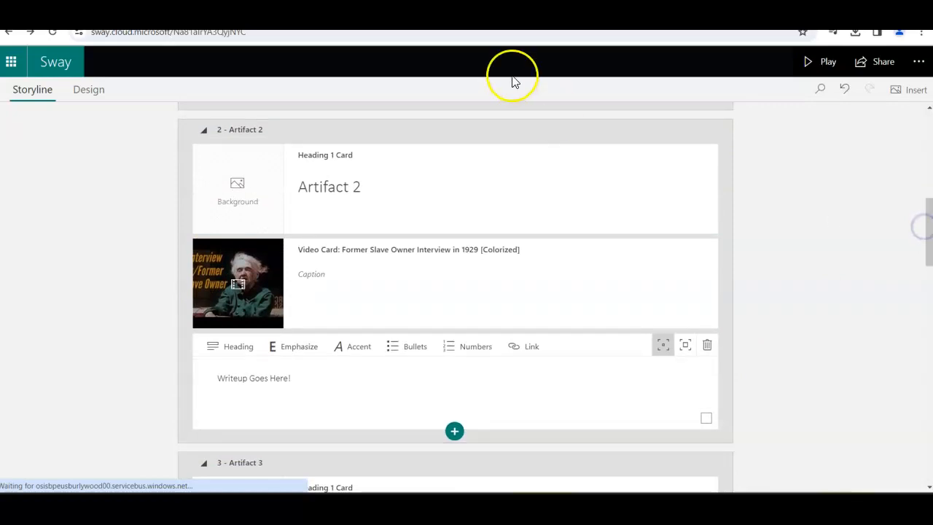
click(441, 204)
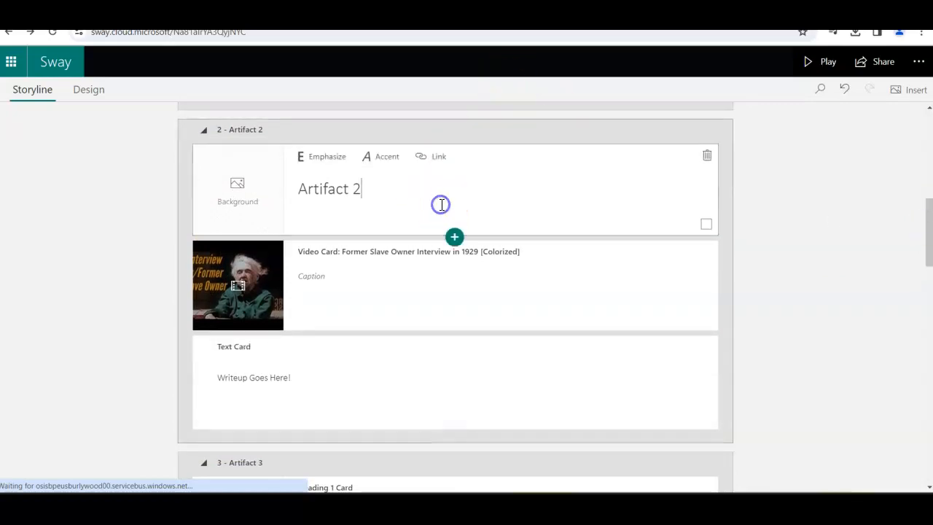
click(455, 238)
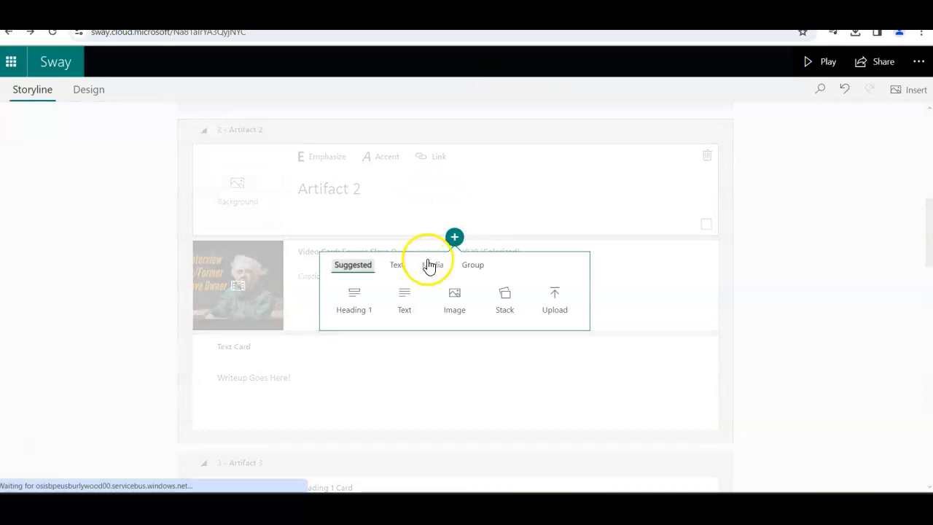
click(430, 264)
click(403, 297)
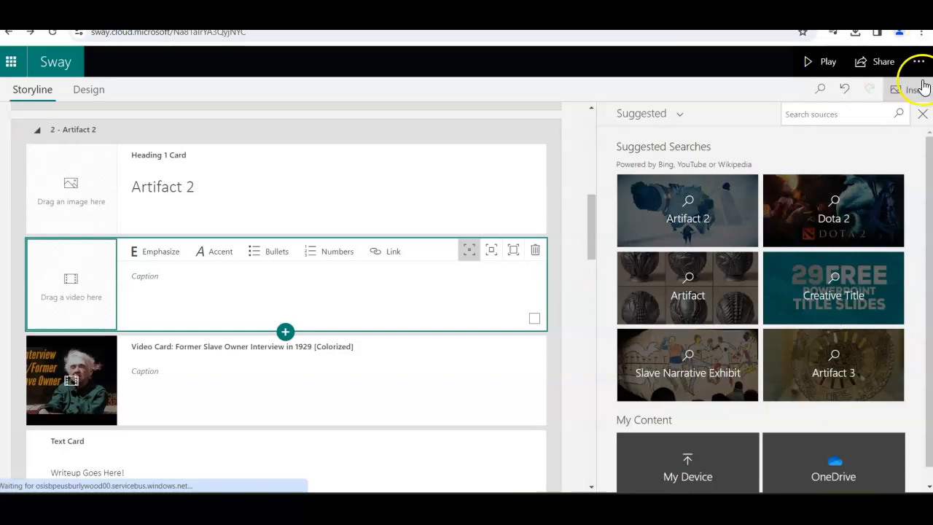
click(924, 115)
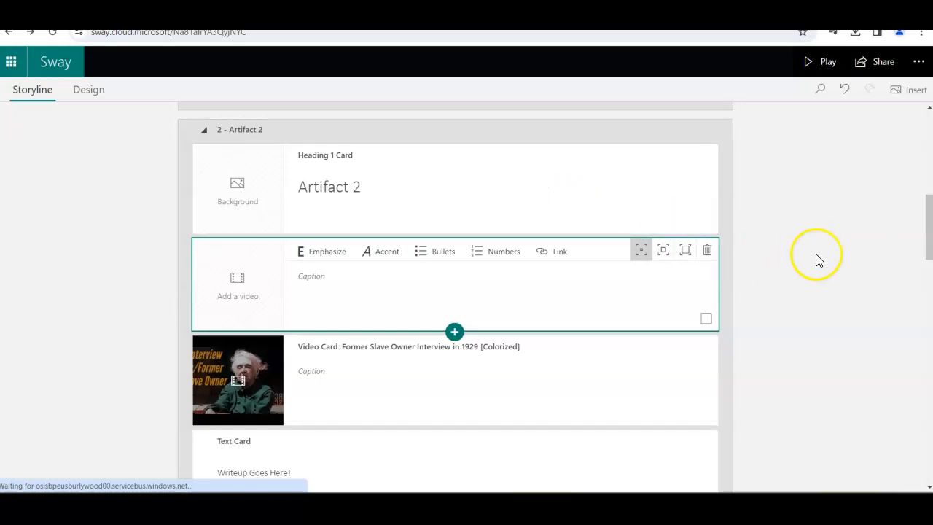
click(707, 251)
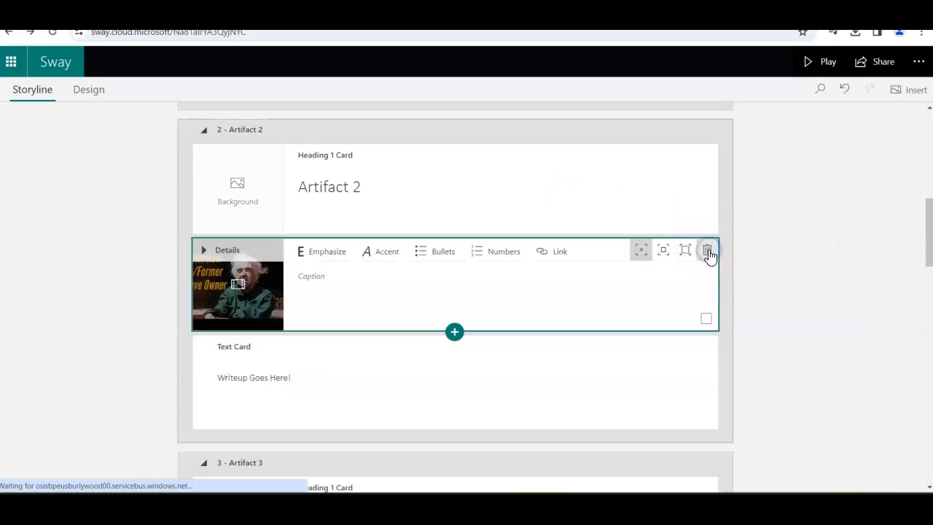
- Switch to the Library of Congress "Voices Remembering Slavery" collection and look through the featured Jasper, Texas, 1940 (part 2) interview
drag(929, 218, 929, 268)
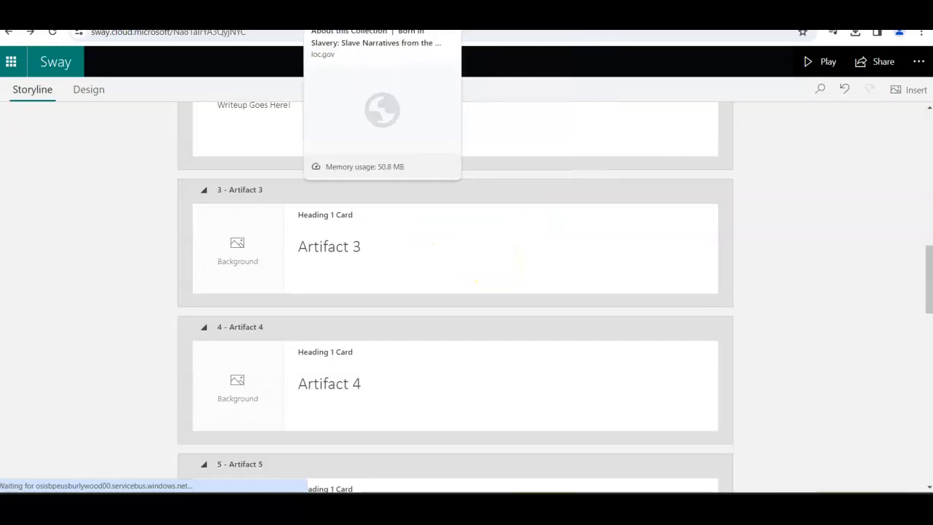
click(485, 12)
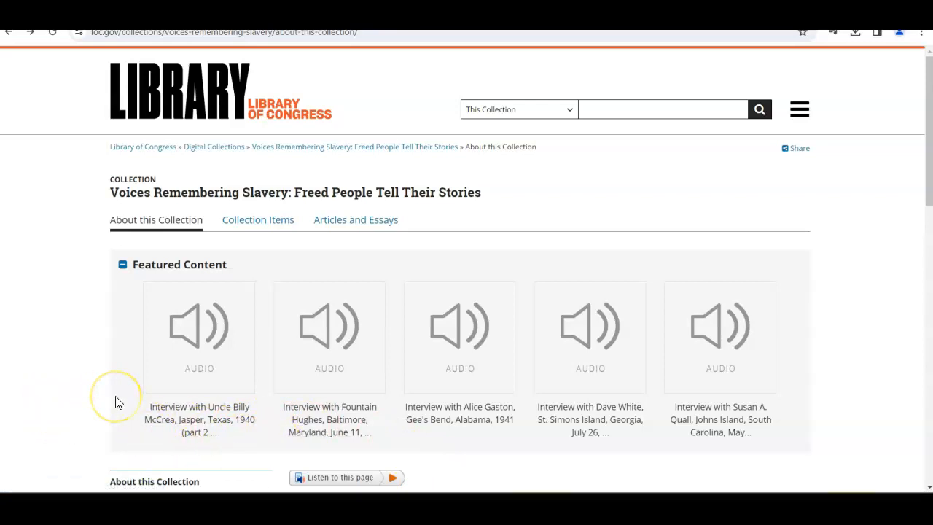
click(186, 412)
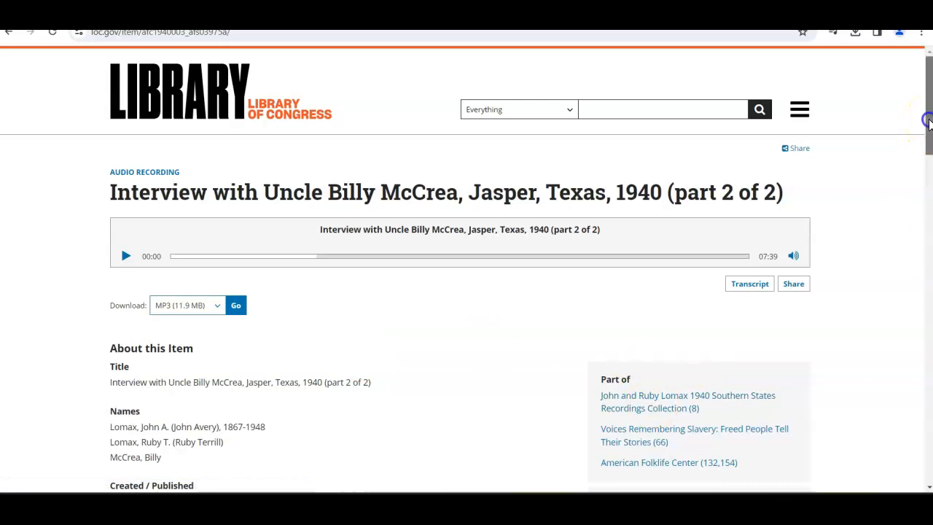
scroll(924, 121, down, 3)
scroll(520, 269, down, 6)
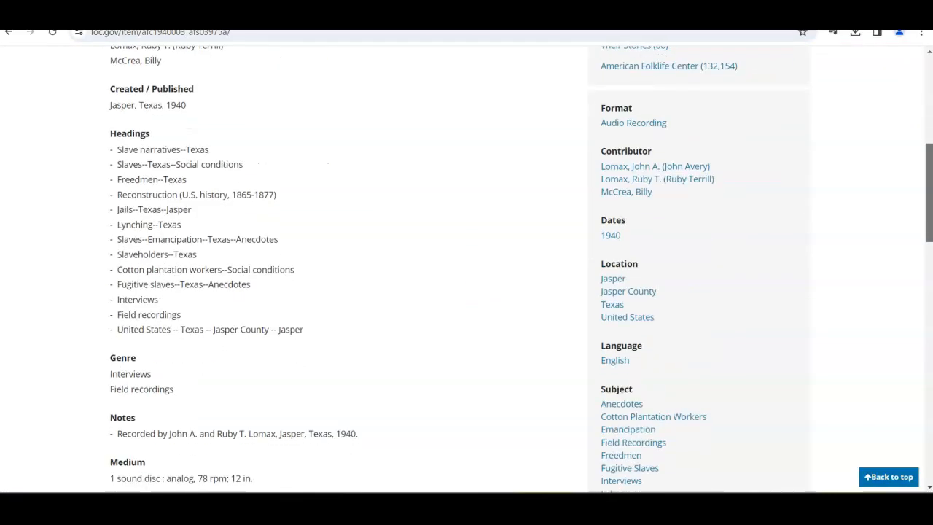
scroll(466, 268, down, 2)
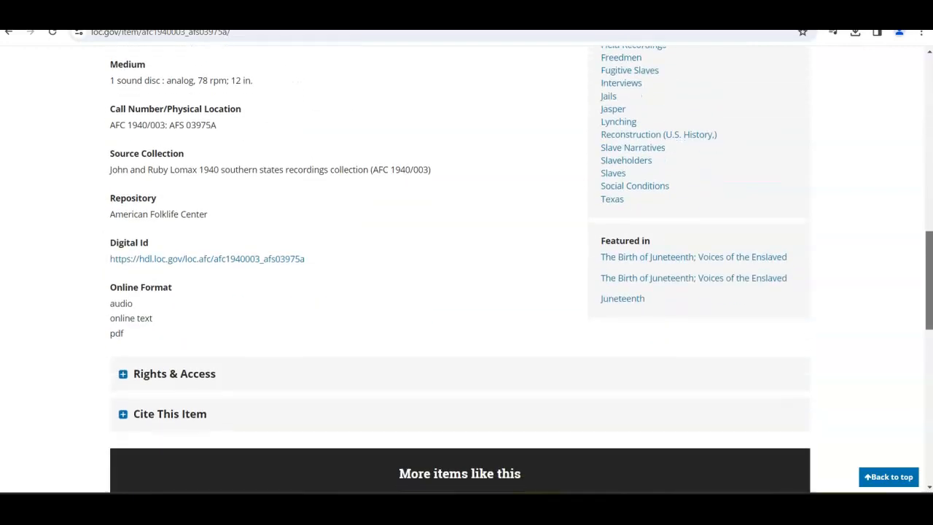
scroll(911, 117, up, 15)
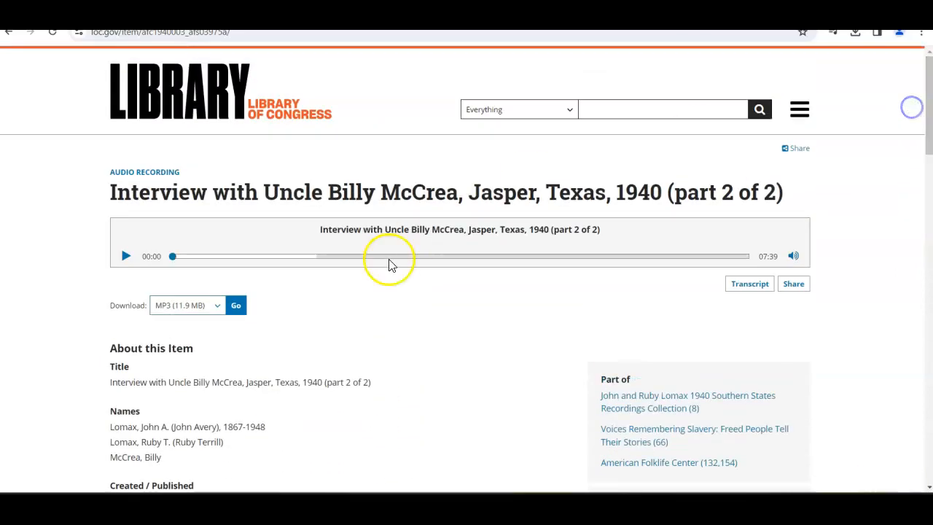
- Download the interview's audio recording in MP3 format, pausing its playback
click(218, 306)
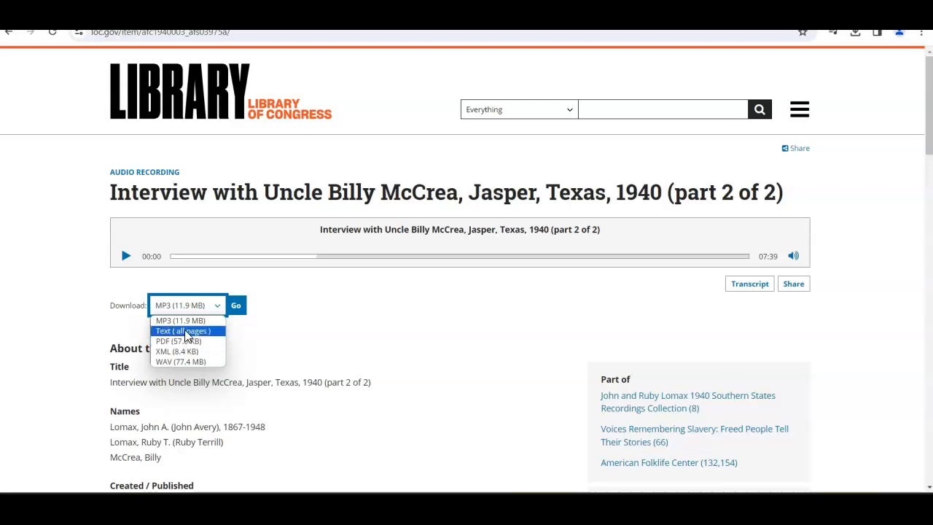
click(192, 321)
click(239, 309)
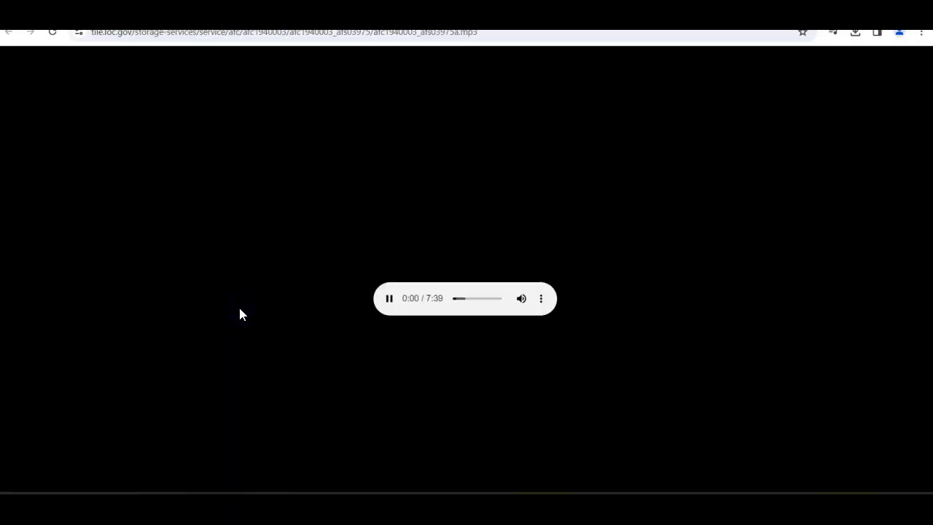
click(387, 307)
click(542, 303)
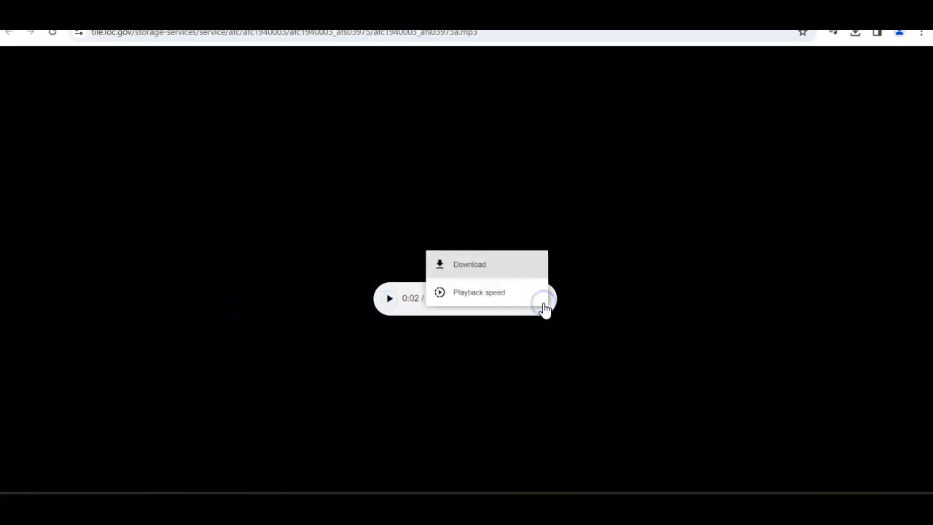
click(459, 263)
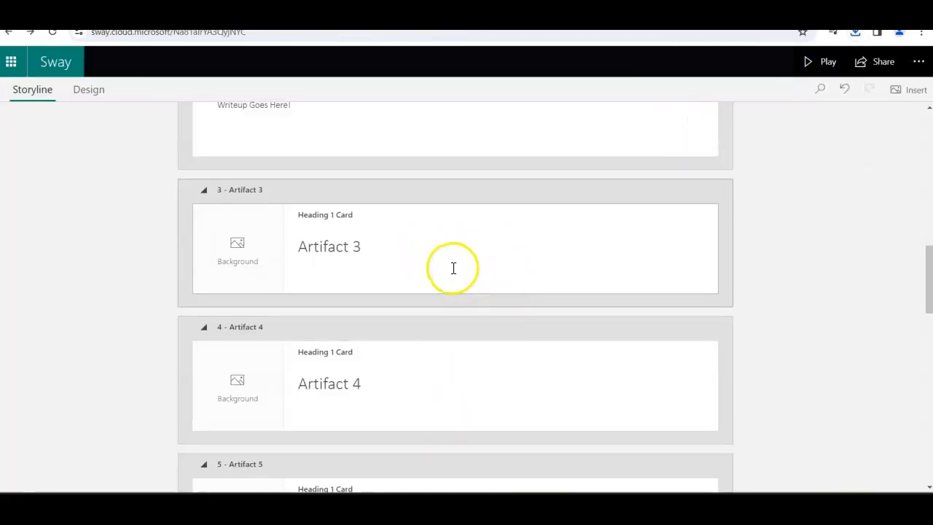
- Add an audio card below the Artifact 3 heading and upload the most recently downloaded interview MP3 from Downloads into it
click(453, 268)
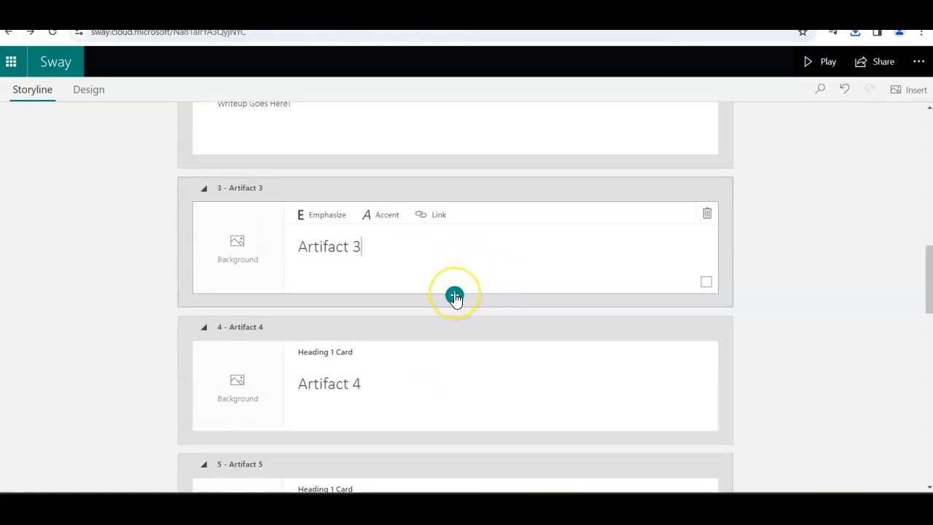
click(454, 295)
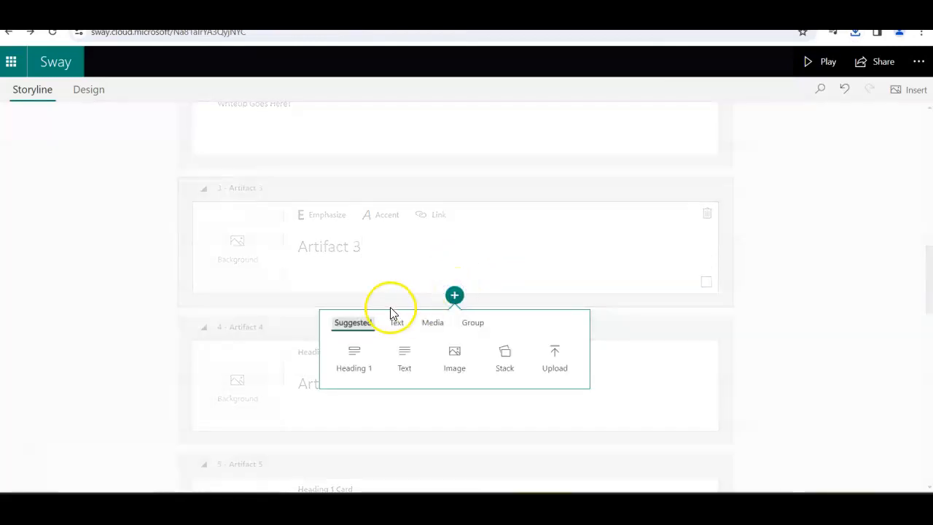
click(436, 328)
click(455, 358)
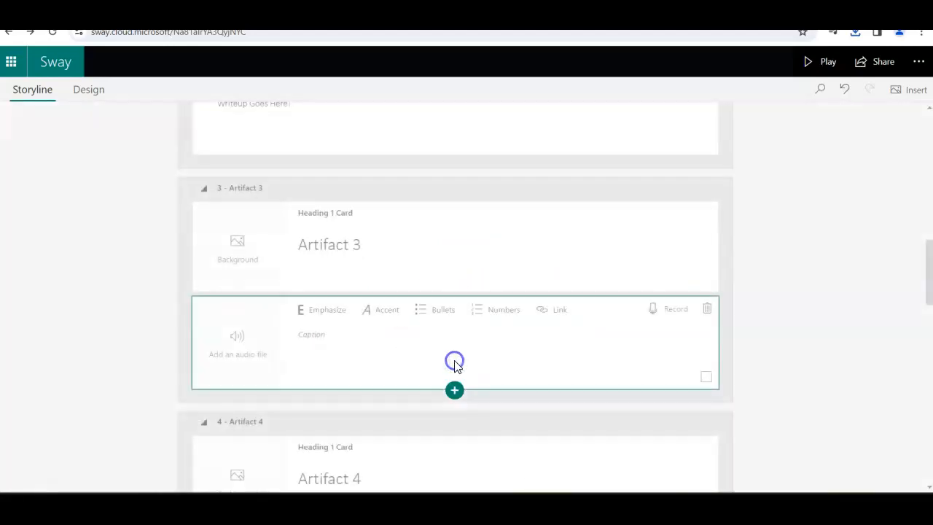
click(238, 339)
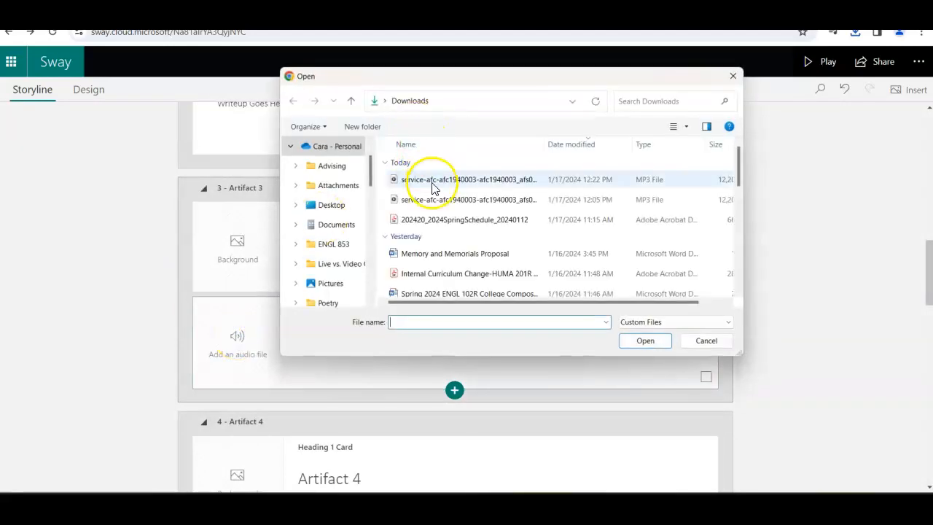
double_click(442, 180)
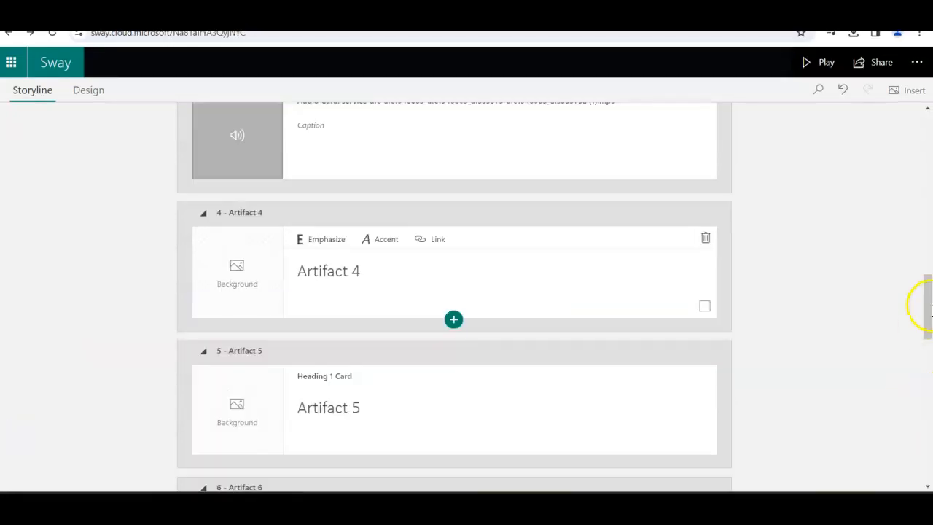
- Add a text card to the Artifact 3 section, place it below the audio card and enter "Writeup goes here!"
drag(929, 307, 916, 268)
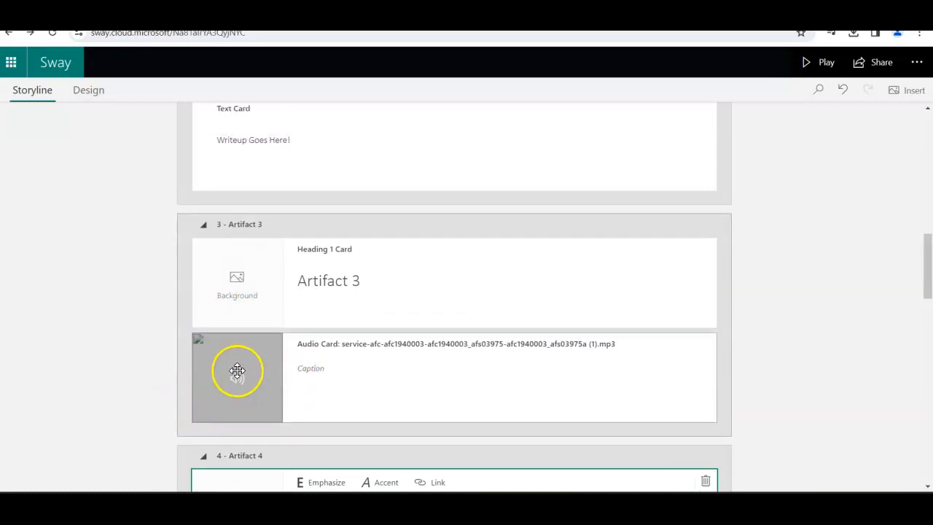
click(420, 306)
click(452, 332)
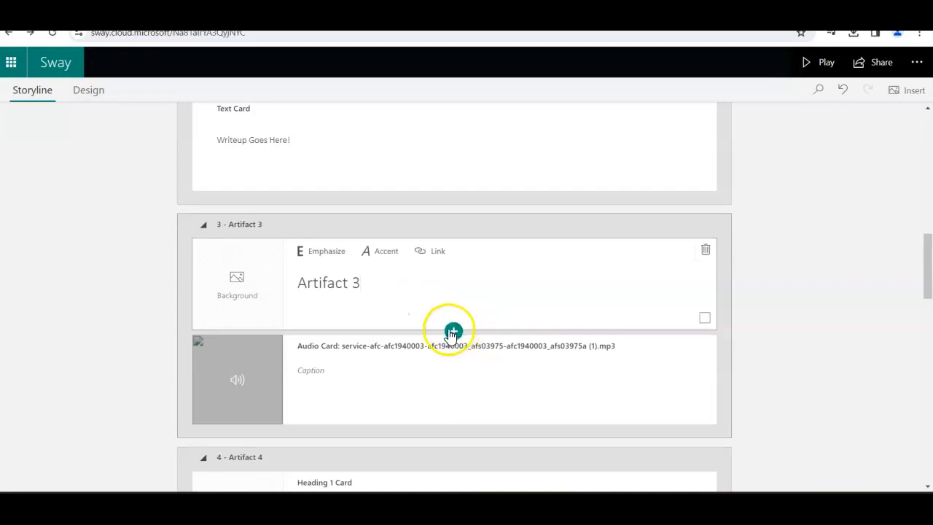
click(401, 392)
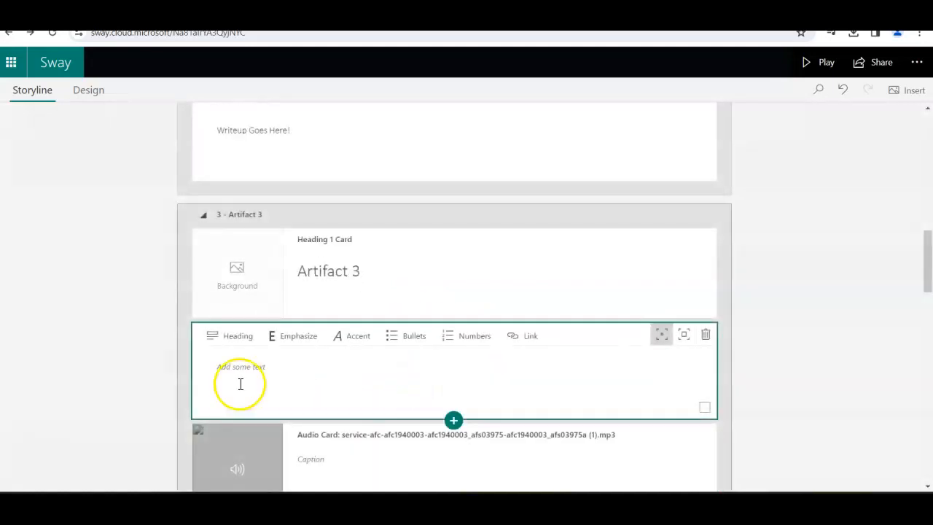
drag(195, 333, 216, 357)
click(292, 291)
text(Writeup goes here!)
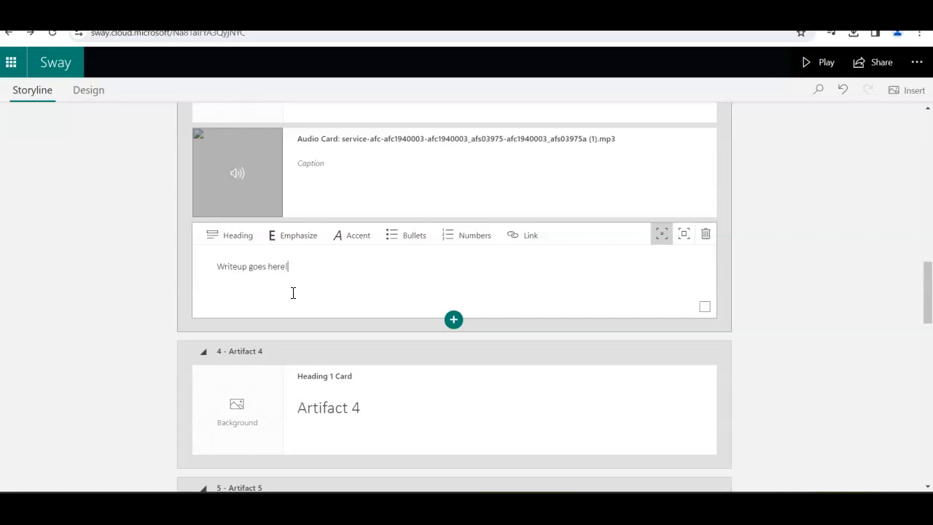
click(927, 361)
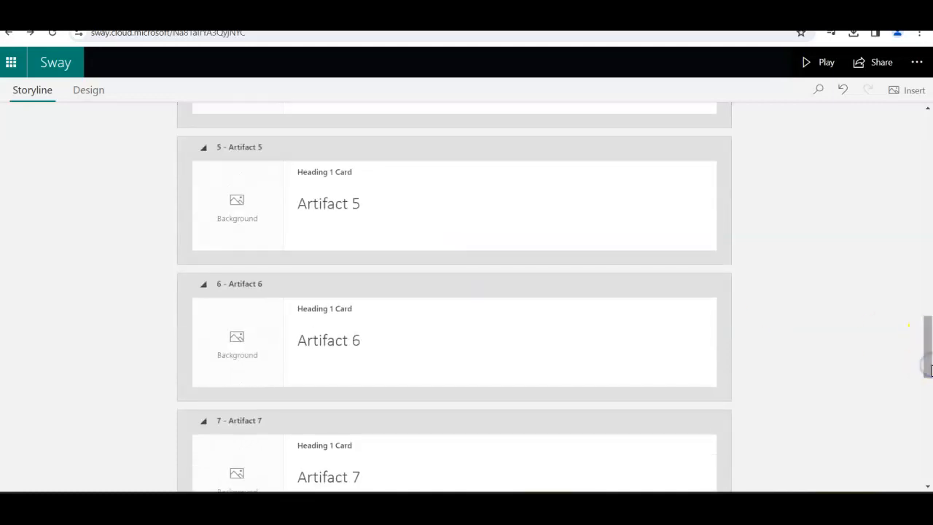
click(927, 295)
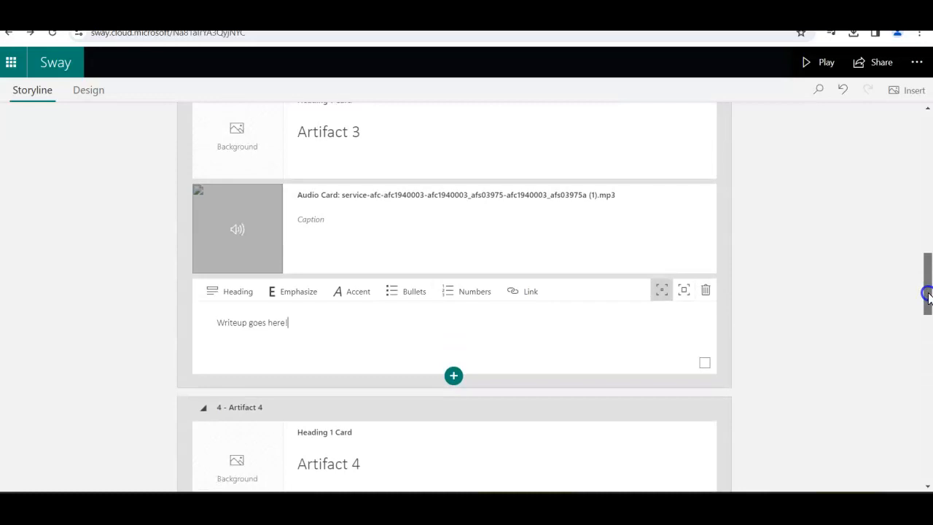
drag(927, 295, 927, 335)
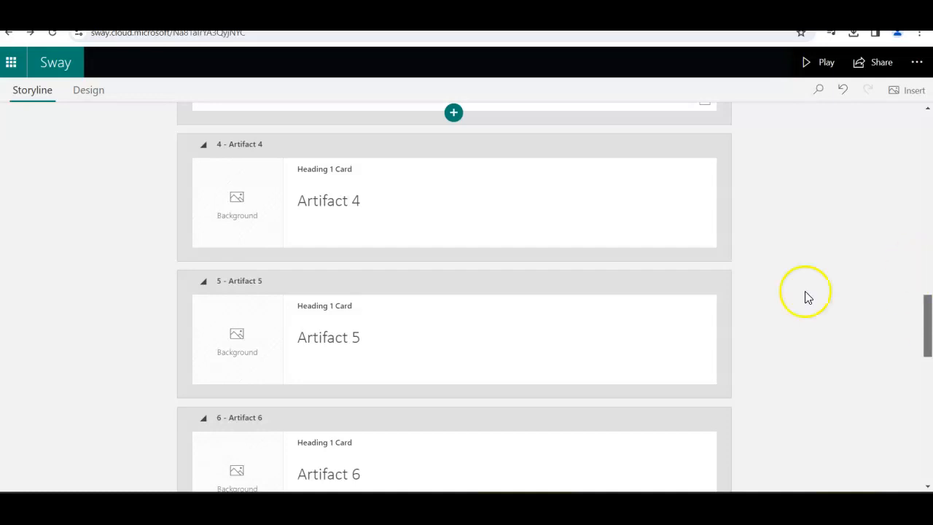
click(415, 226)
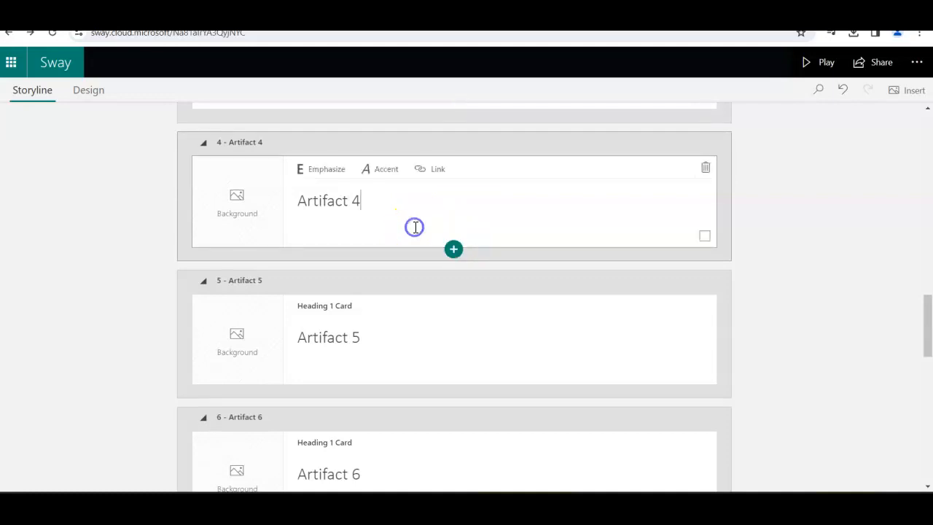
click(453, 250)
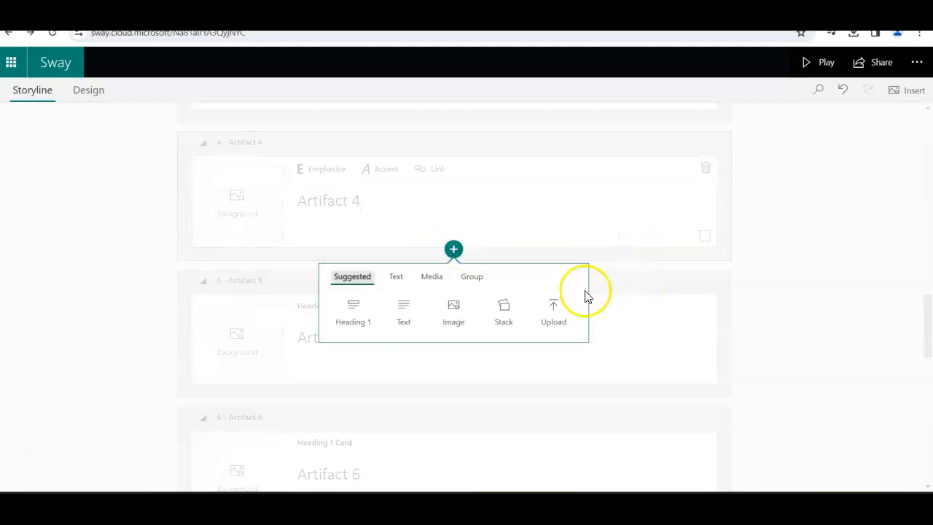
click(552, 309)
click(530, 195)
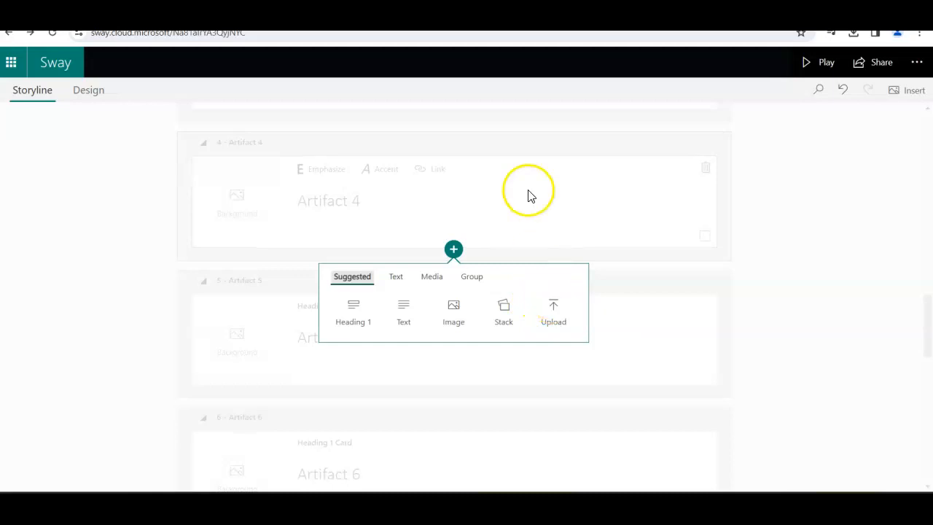
click(547, 211)
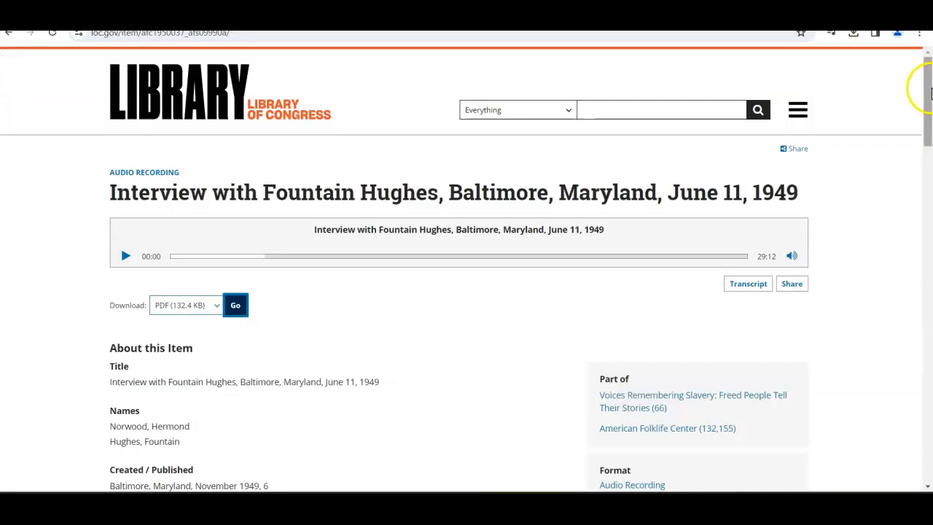
- Switch to the Library of Congress page for the Baltimore, Maryland, June 11, 1949 interview and save its PDF transcript to Downloads
mouse_move(927, 105)
mouse_down()
mouse_move(926, 119)
mouse_move(926, 94)
mouse_move(926, 105)
mouse_up()
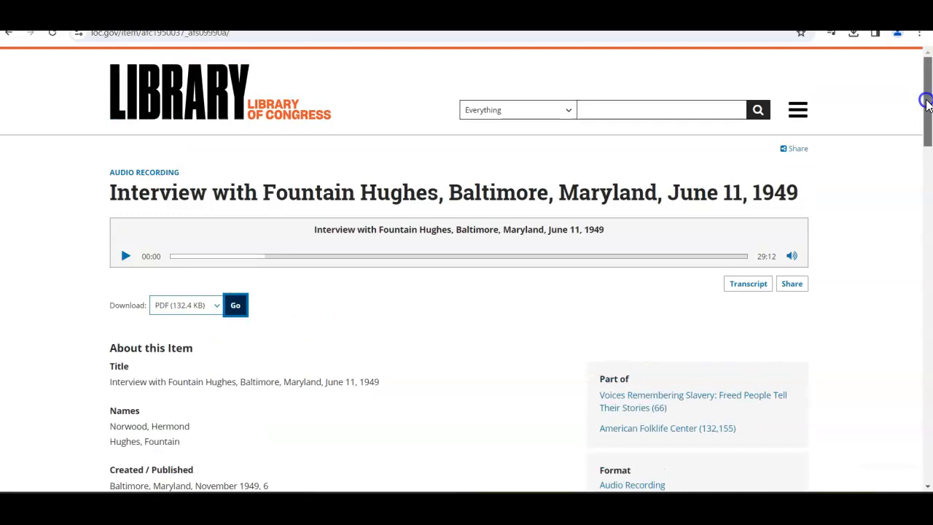
drag(926, 105, 929, 124)
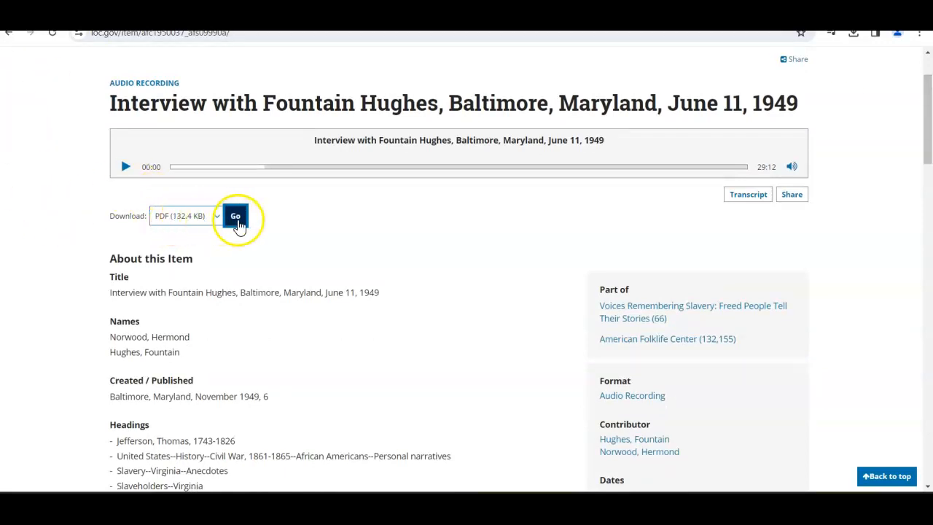
click(234, 223)
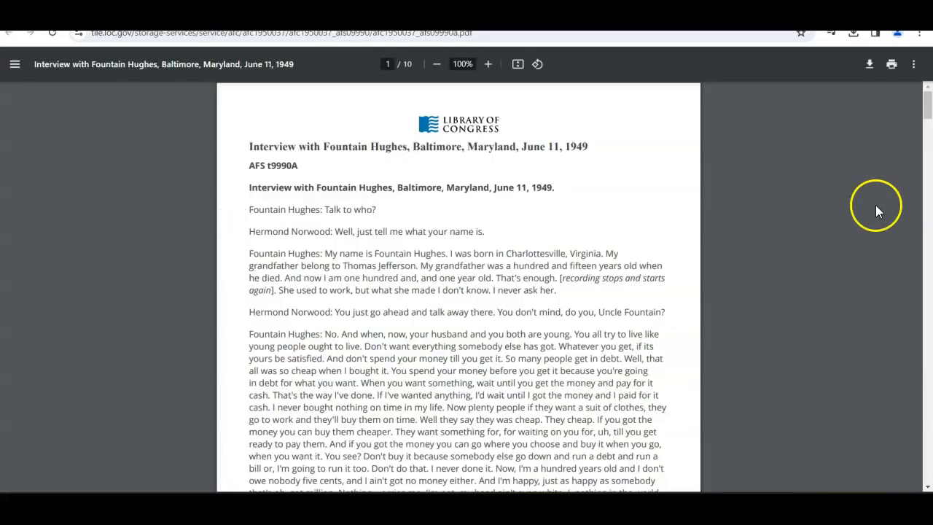
drag(928, 109, 910, 97)
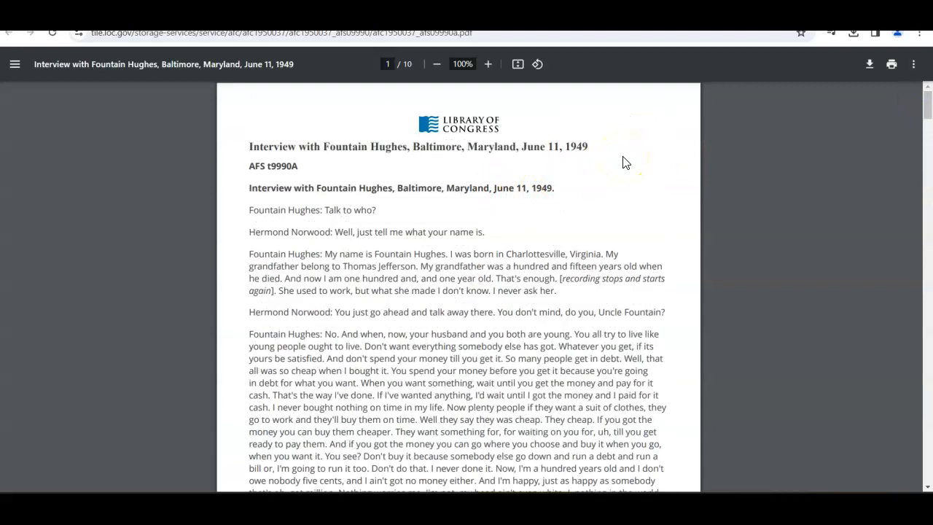
click(869, 66)
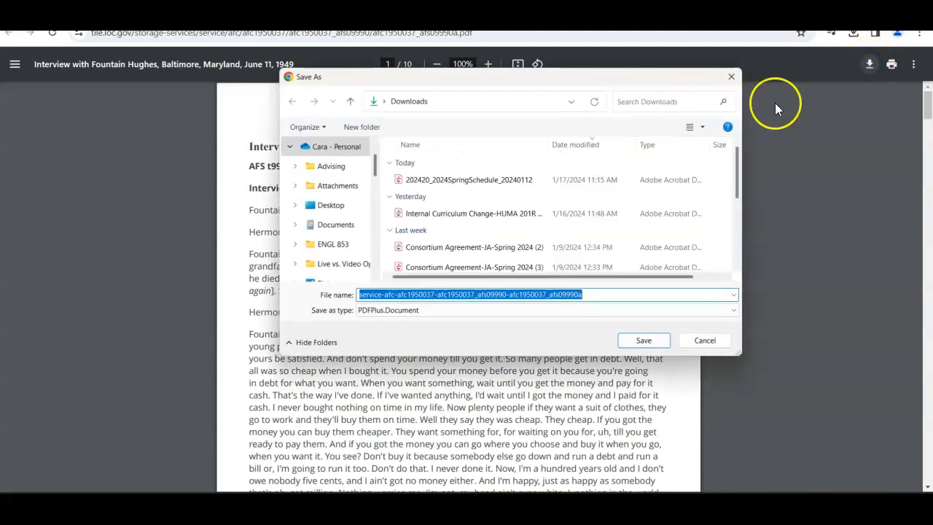
click(642, 341)
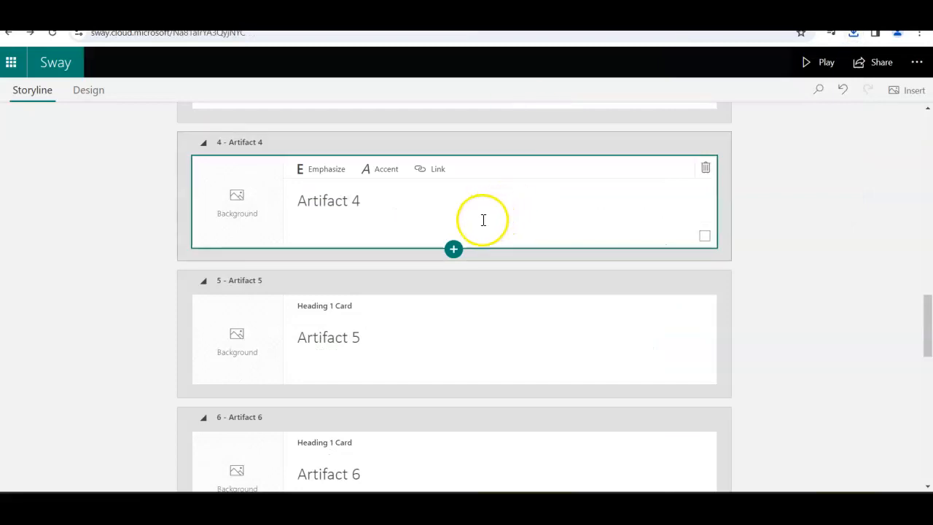
- Upload the downloaded interview transcript PDF below the Artifact 4 heading and embed it in its original format
click(453, 249)
click(552, 312)
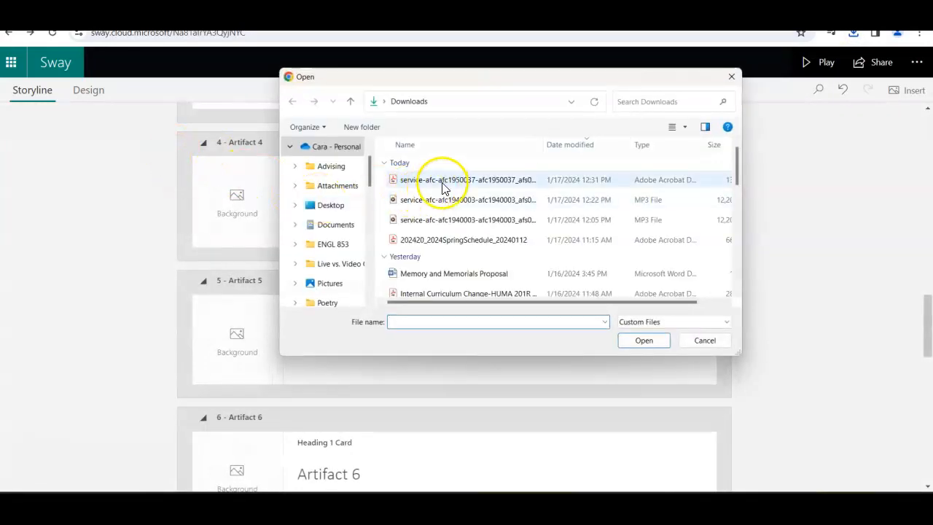
double_click(442, 184)
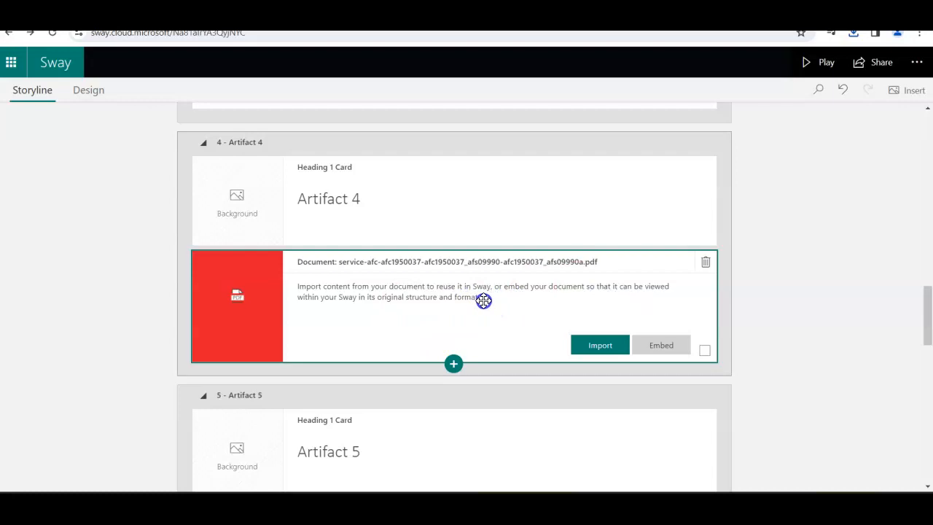
click(662, 348)
click(544, 250)
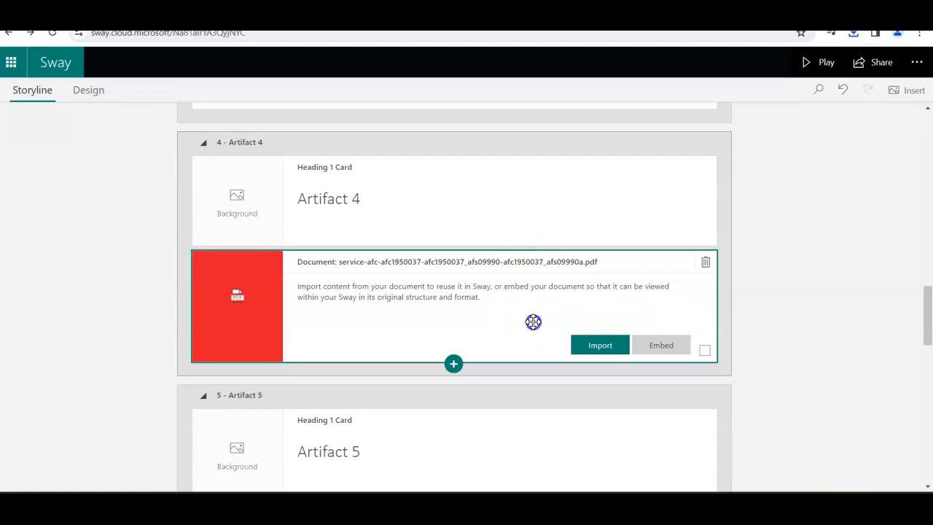
click(665, 346)
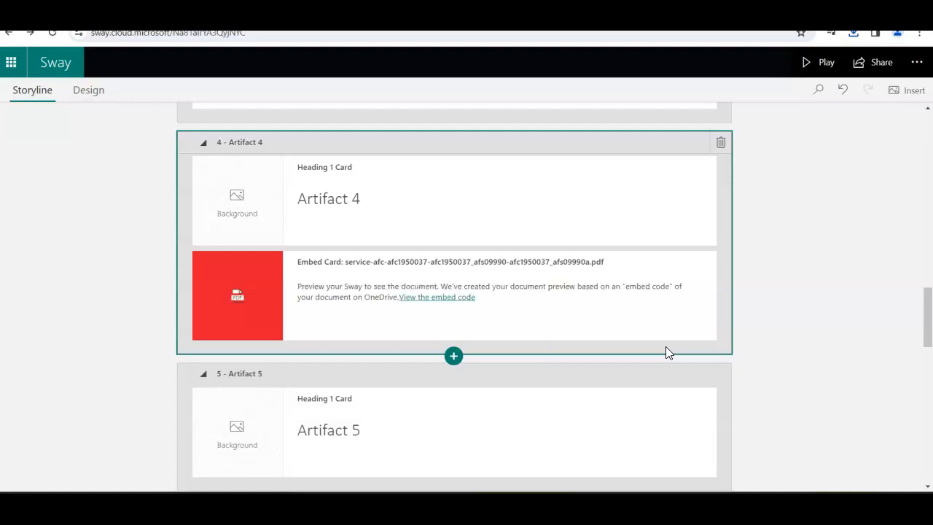
- Add a text card below the embedded PDF in the Artifact 4 section and enter "Writeup goes here!"
click(881, 268)
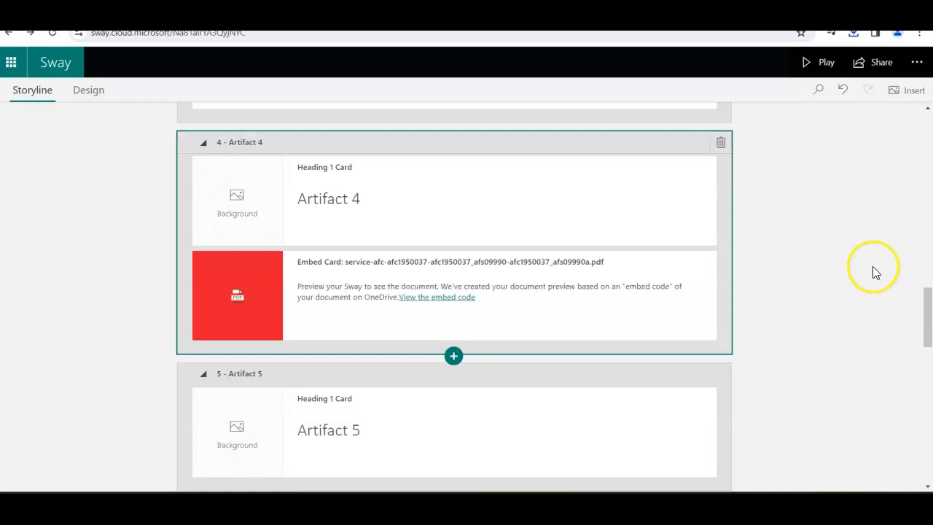
click(453, 356)
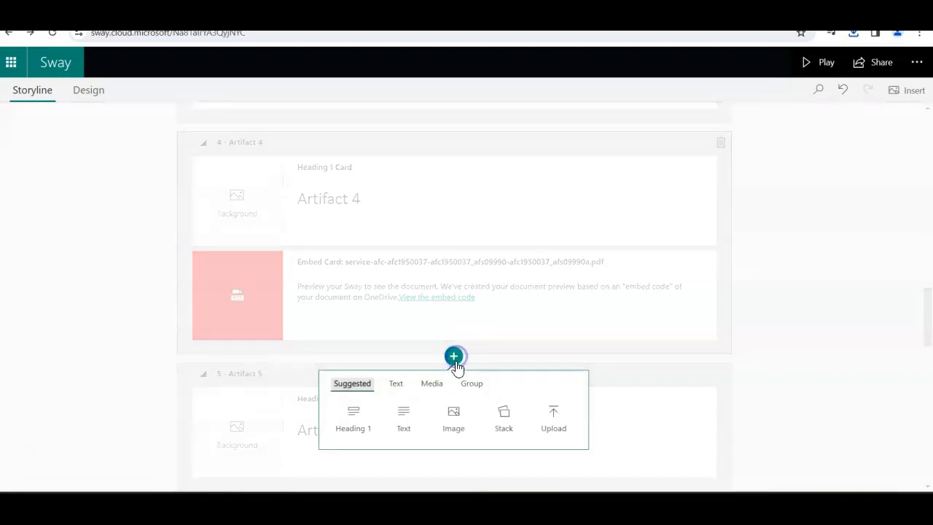
click(402, 419)
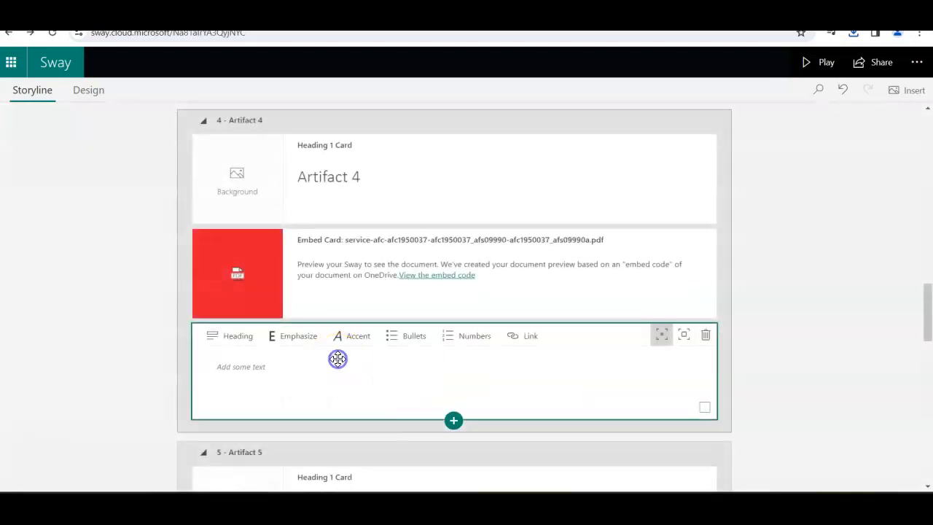
click(328, 369)
text(Writeup goes here!)
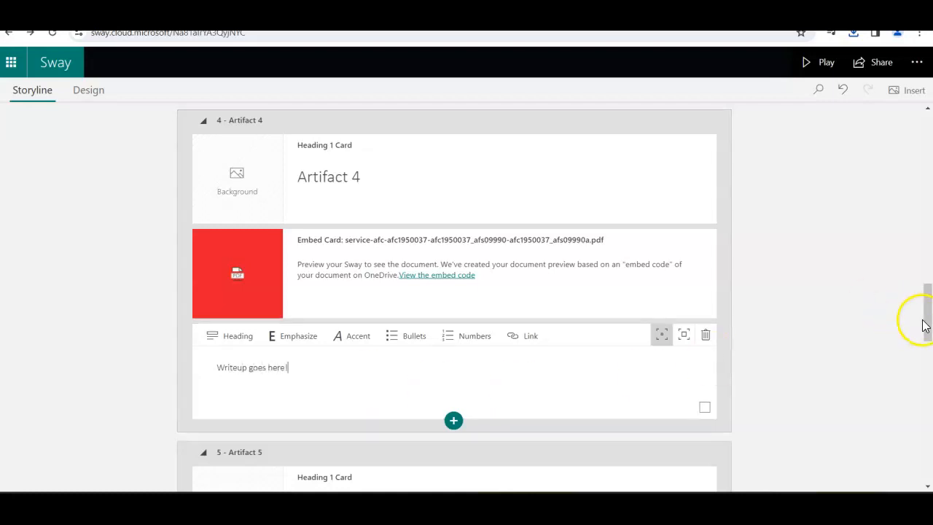
- Preview the finished Sway from its title down to Artifact 2 and play the embedded video there
drag(924, 322, 905, 208)
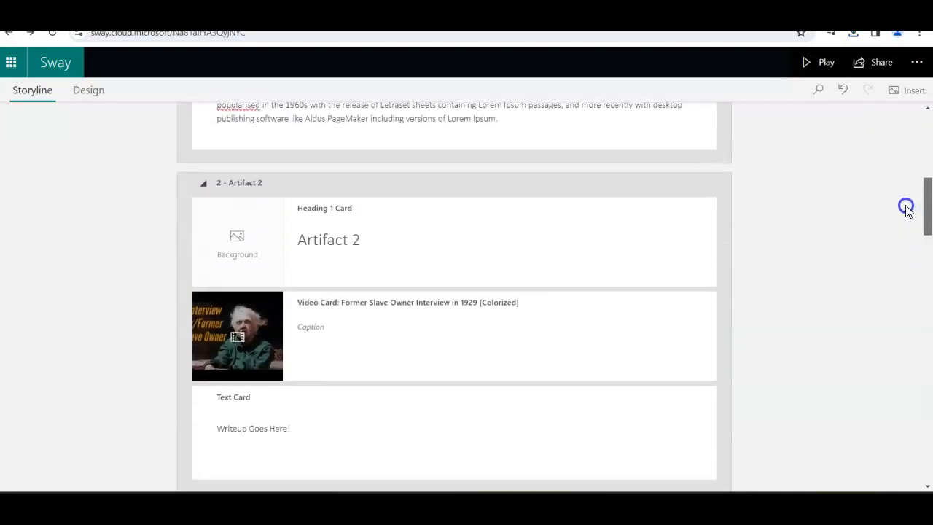
drag(905, 208, 915, 118)
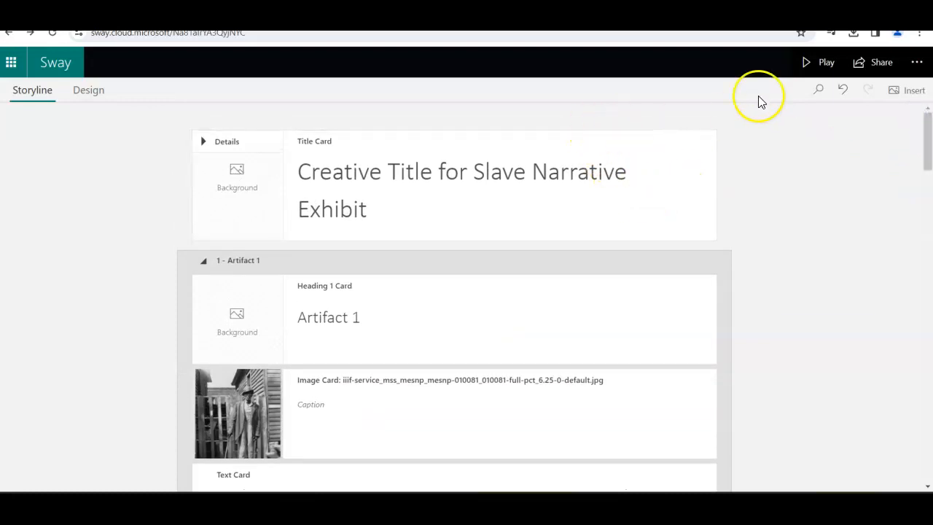
click(819, 64)
click(923, 89)
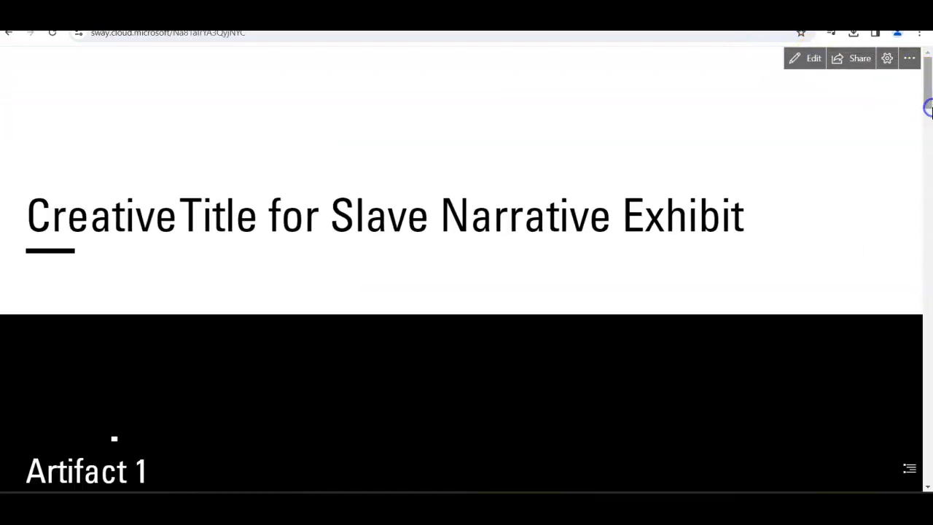
drag(926, 83, 927, 191)
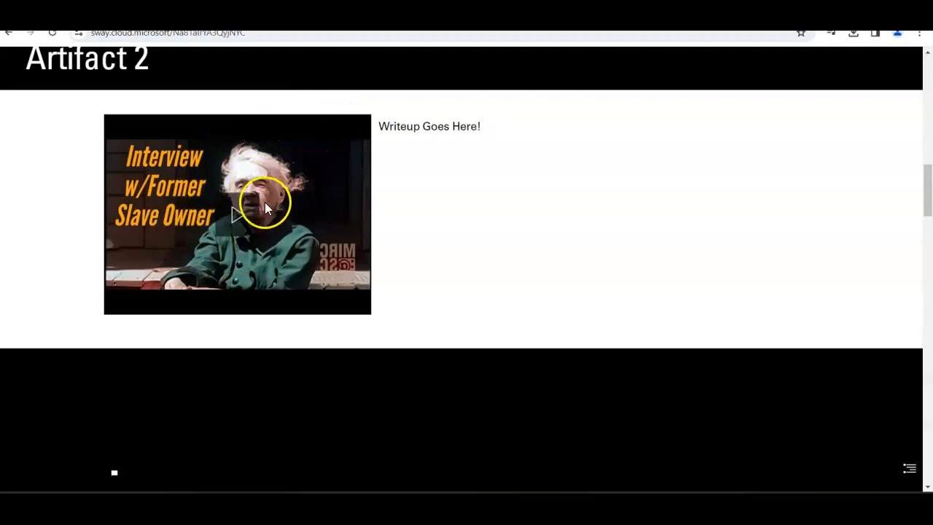
click(239, 219)
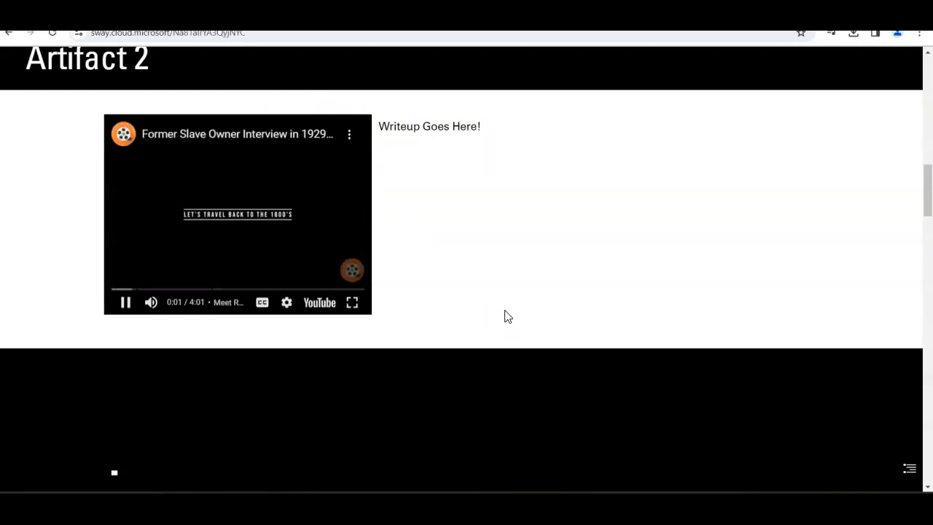
- Pause the Artifact 2 video, then test the embedded audio under Artifact 3 by playing it briefly and pausing it
click(237, 212)
scroll(927, 206, down, 1)
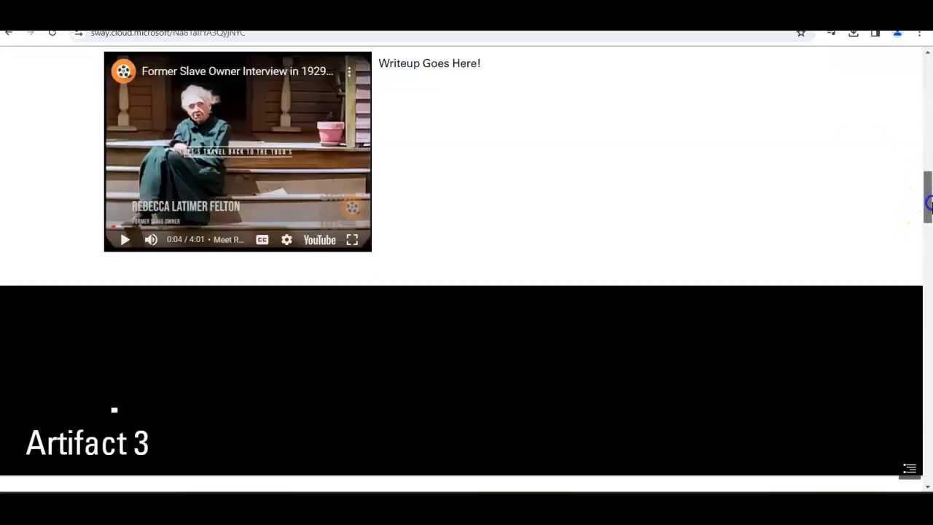
scroll(927, 206, down, 5)
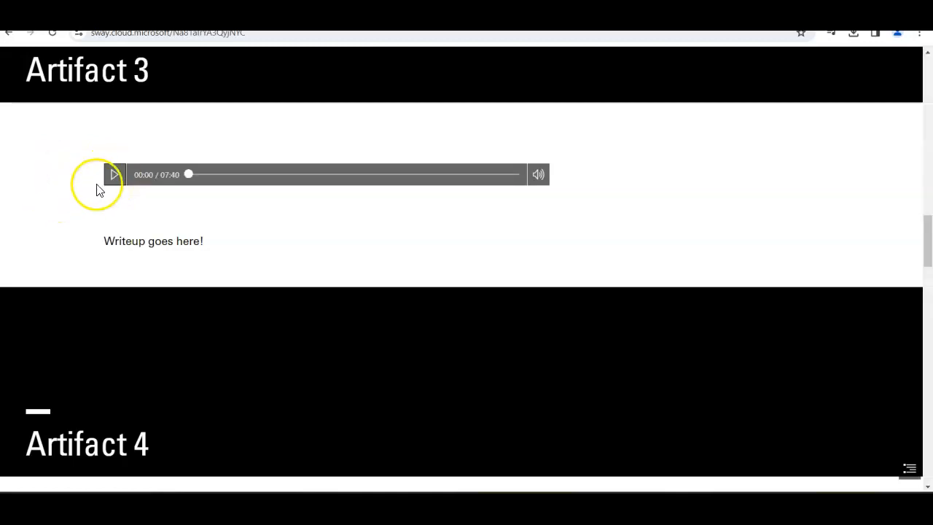
click(111, 176)
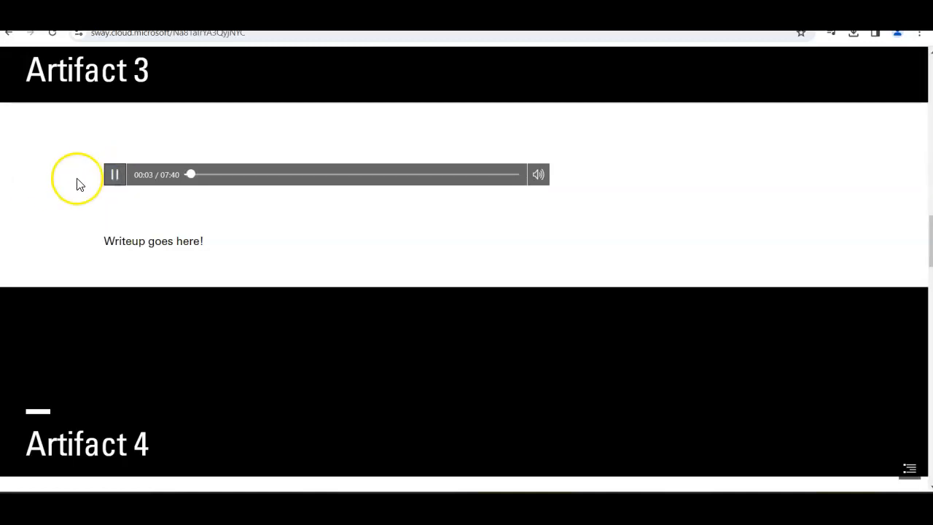
click(114, 177)
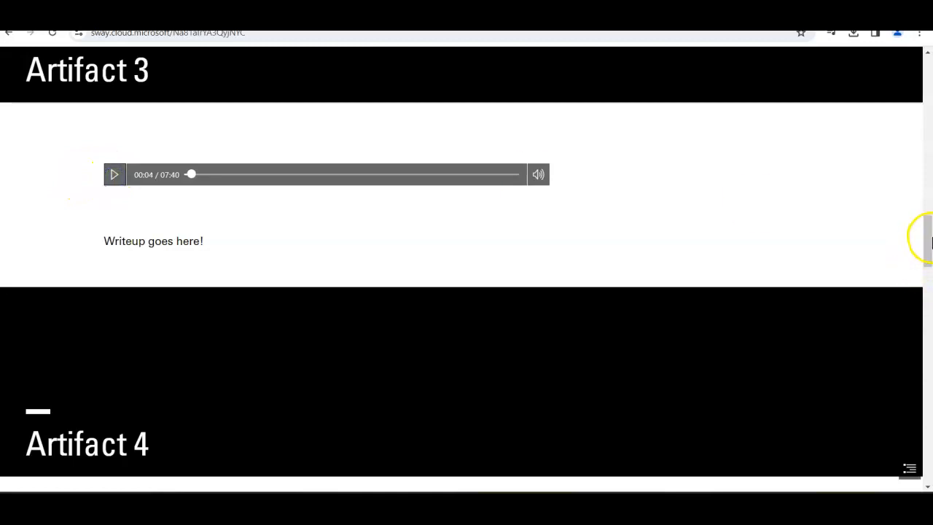
- Check the embedded interview PDF under Artifact 4, view it full size in its own page, and return to the Sway preview
drag(927, 239, 929, 279)
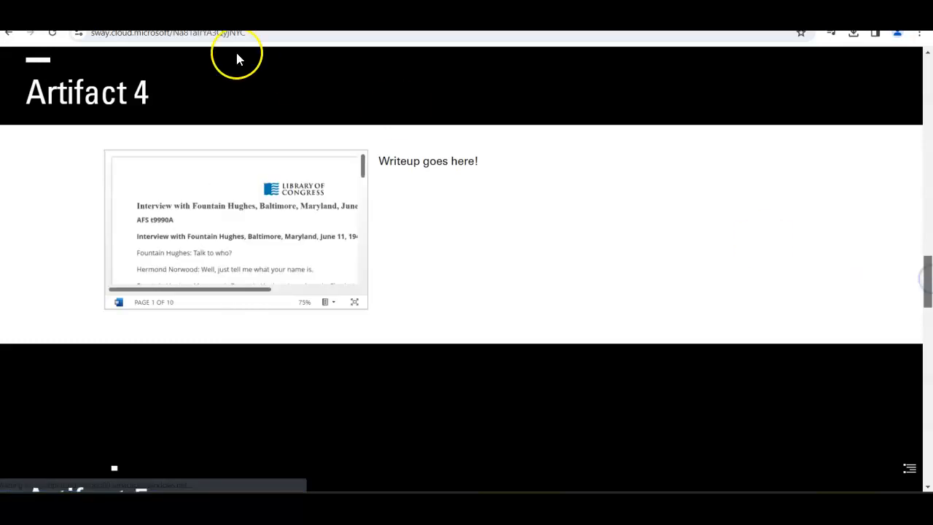
click(363, 167)
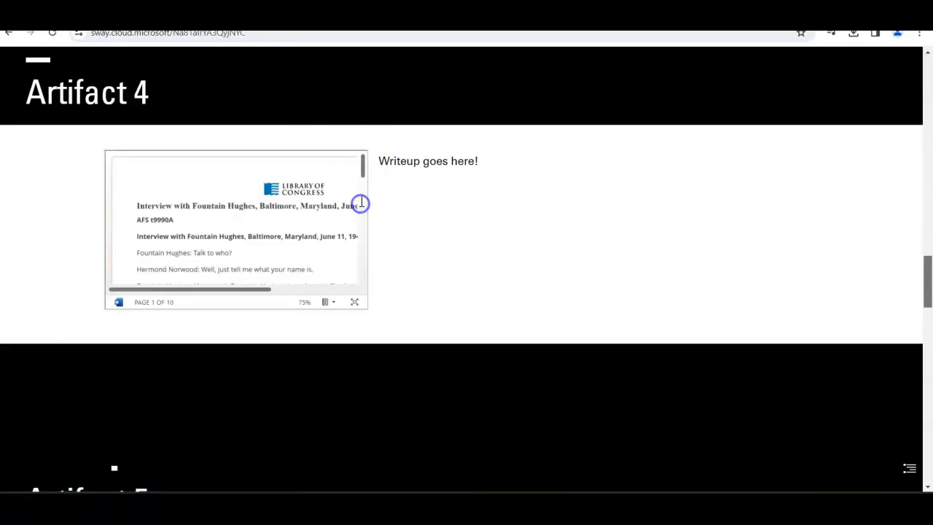
drag(363, 170, 363, 187)
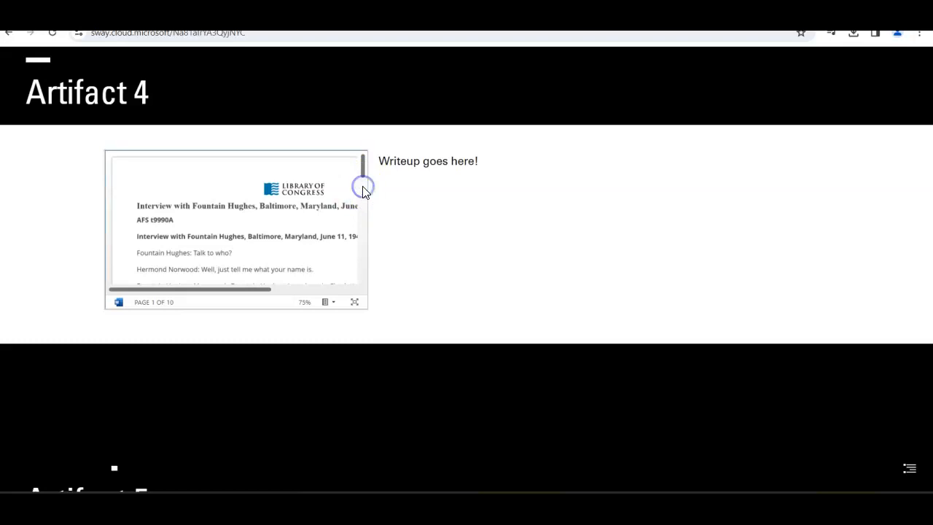
click(356, 302)
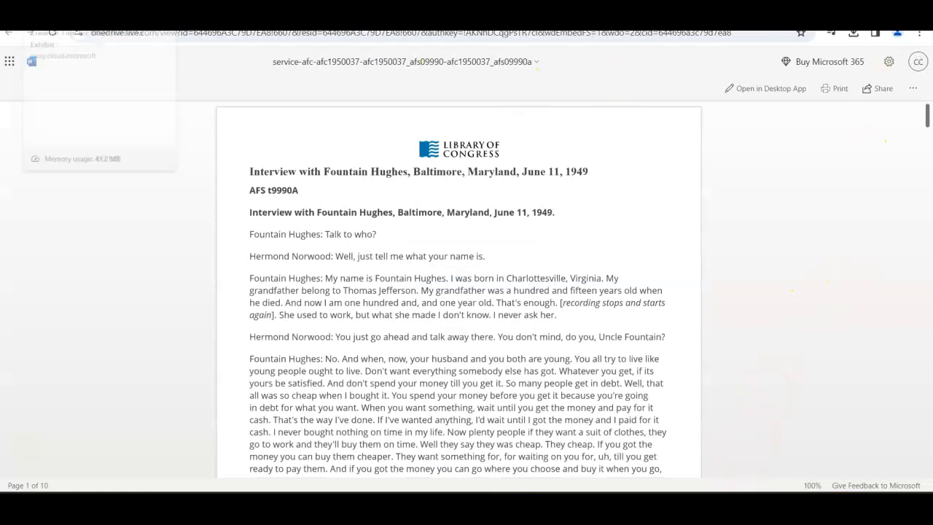
click(62, 18)
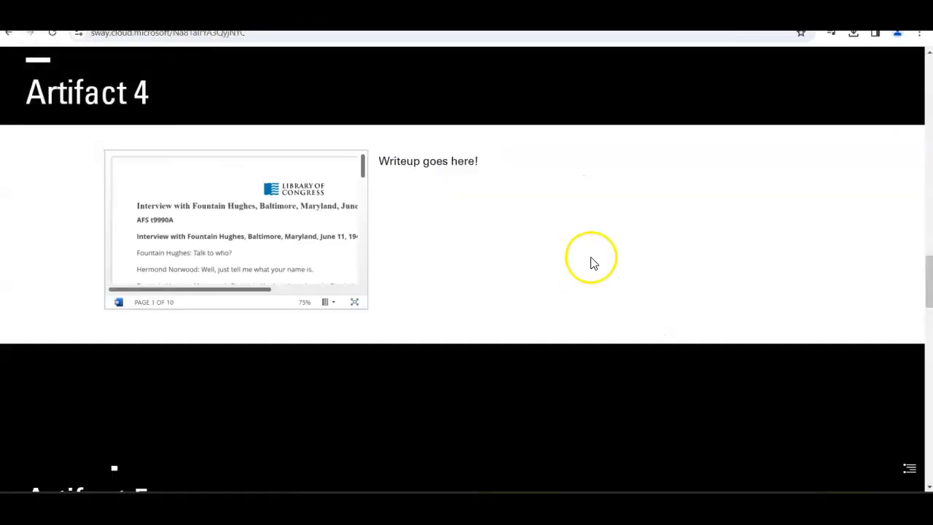
- Leave the preview for editing mode and go back to the title card at the start of the storyline
click(809, 59)
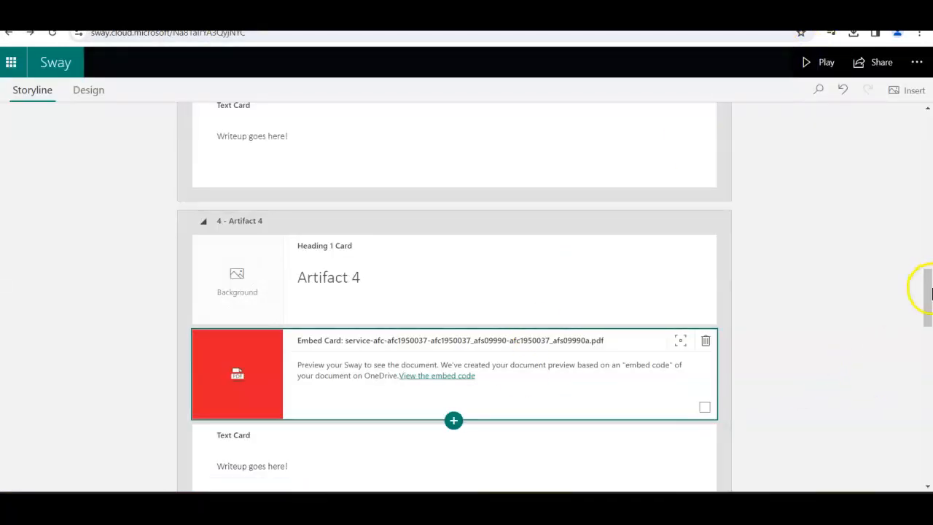
drag(929, 306, 922, 27)
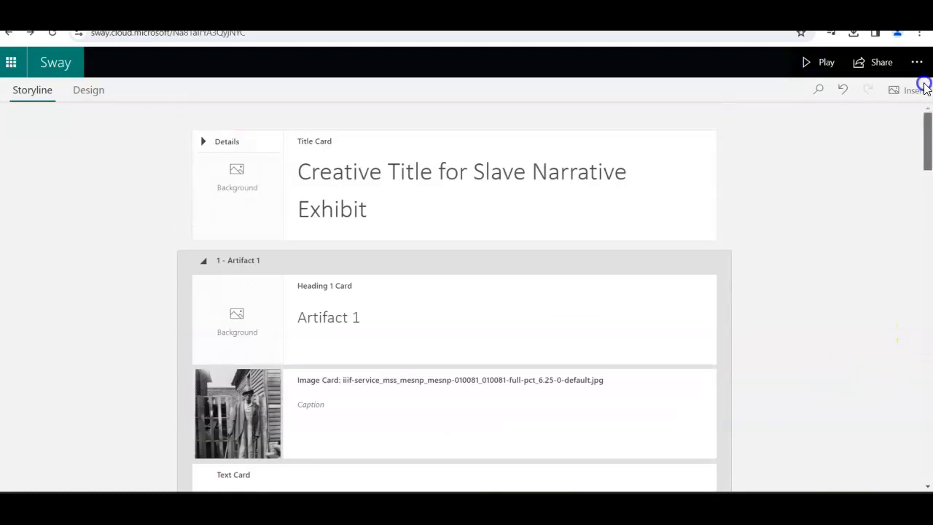